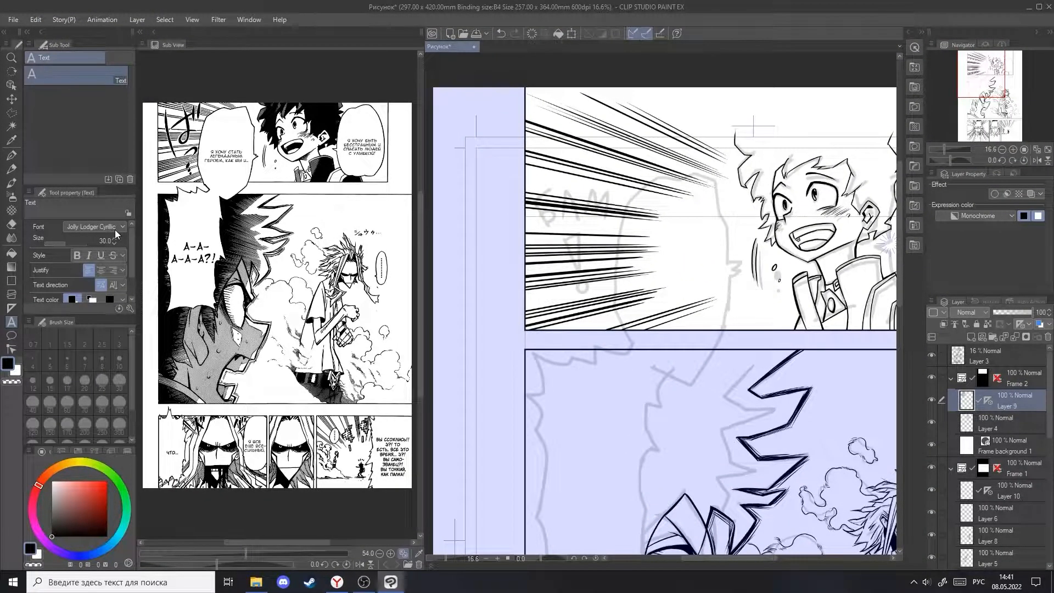
Add the two-line text "БАМ" / "?!" in Jolly Lodger Cyrillic over the speed lines in the first panel
{"action": "left_click", "coordinate": [555, 218]}
{"action": "type", "text": "БАМ"}
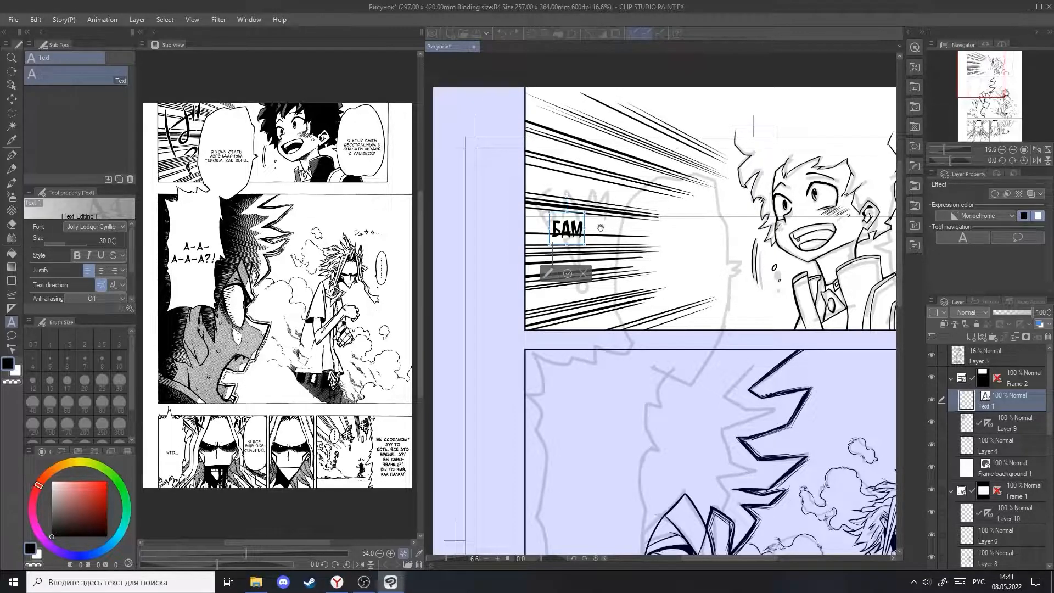
{"action": "key", "text": "Return"}
{"action": "type", "text": "?!"}
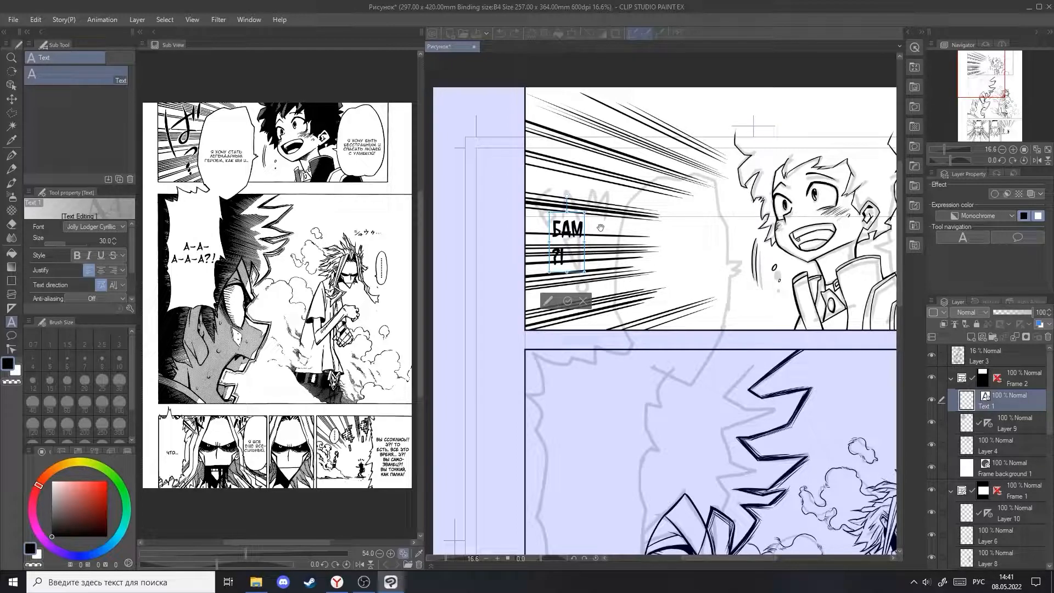
Set the size of the entire "БАМ ?!" text to 50
{"action": "key", "text": "ctrl+a"}
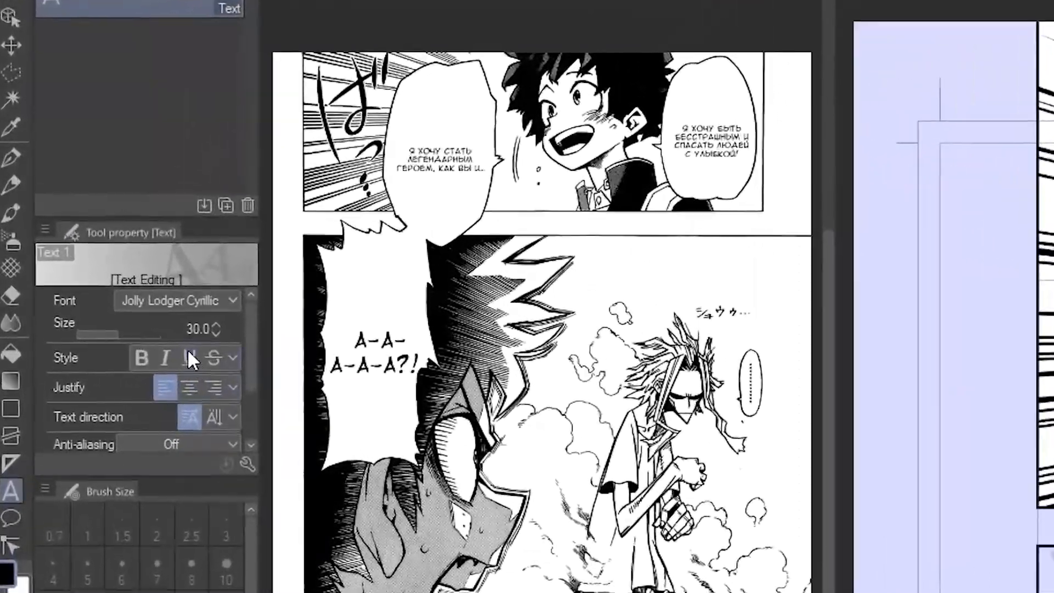
{"action": "left_click", "coordinate": [104, 243]}
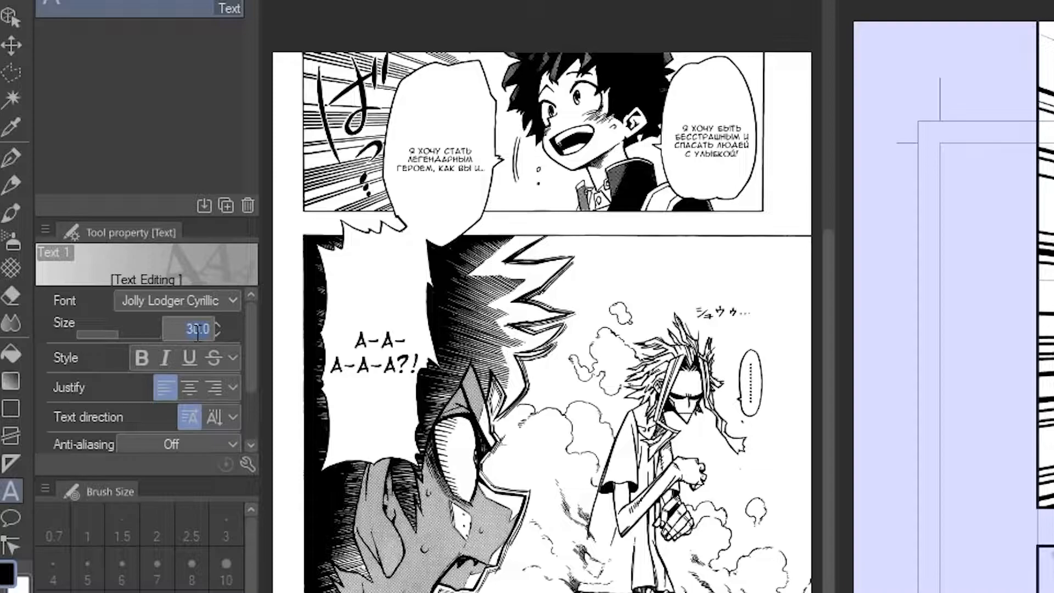
{"action": "type", "text": "50"}
{"action": "key", "text": "Return"}
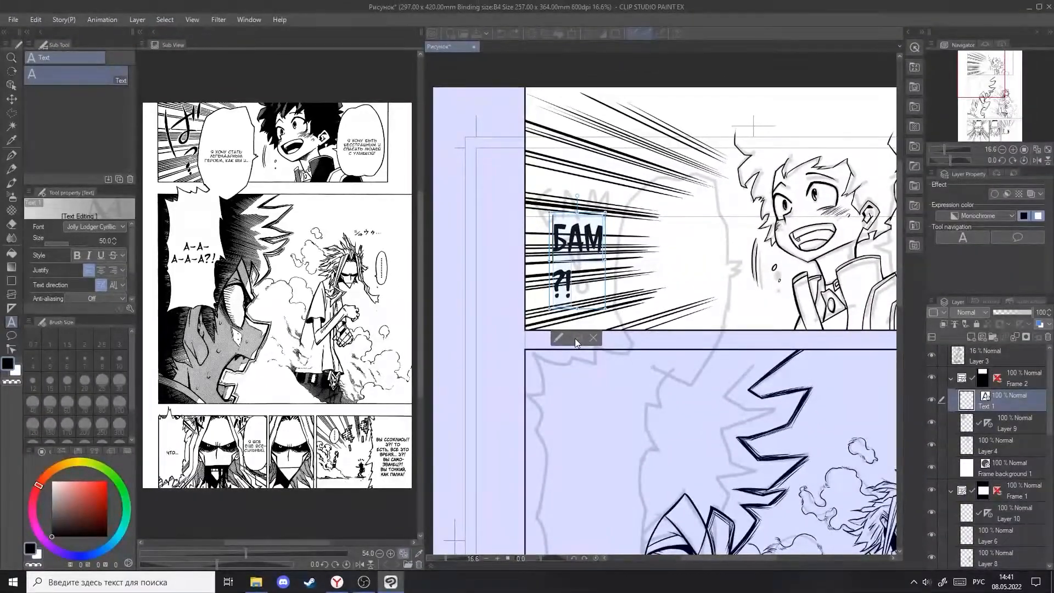
{"action": "left_click", "coordinate": [576, 339]}
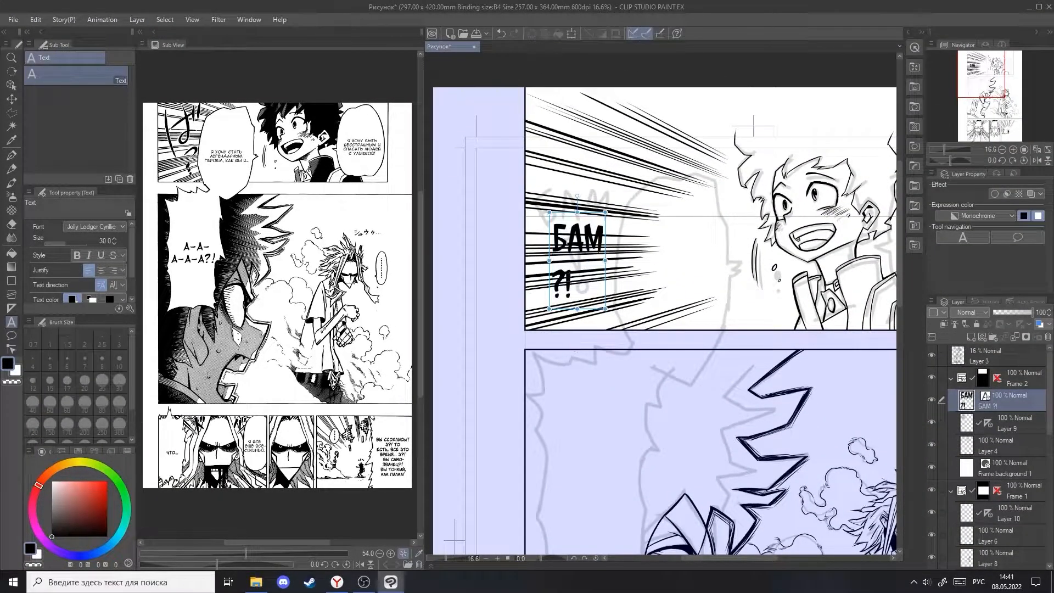
Move the "БАМ ?!" text slightly up in the panel and rasterize its layer
{"action": "left_click_drag", "start_coordinate": [579, 248], "coordinate": [577, 225]}
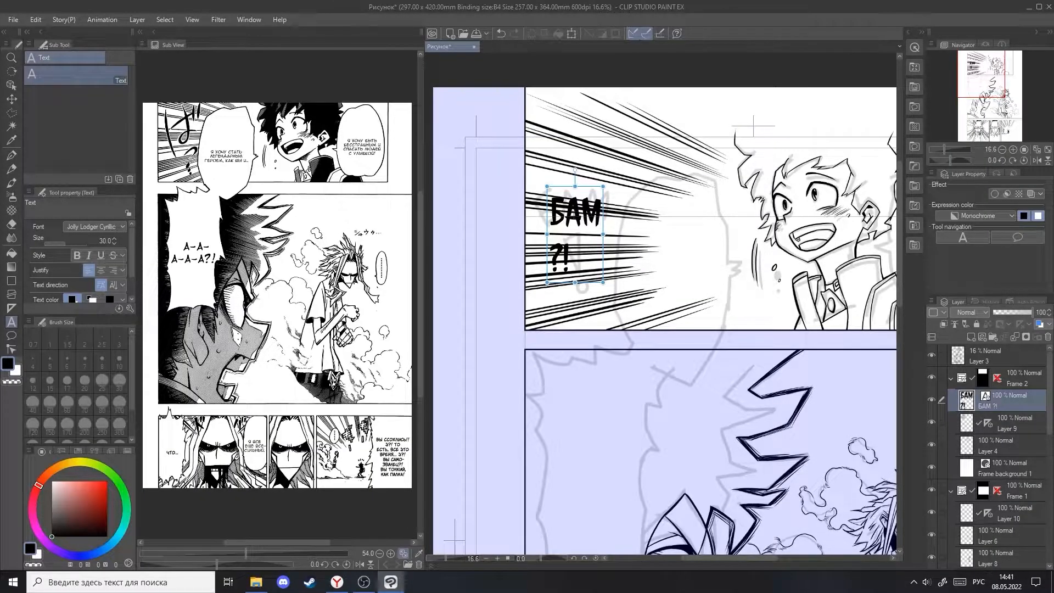
{"action": "right_click", "coordinate": [1009, 403]}
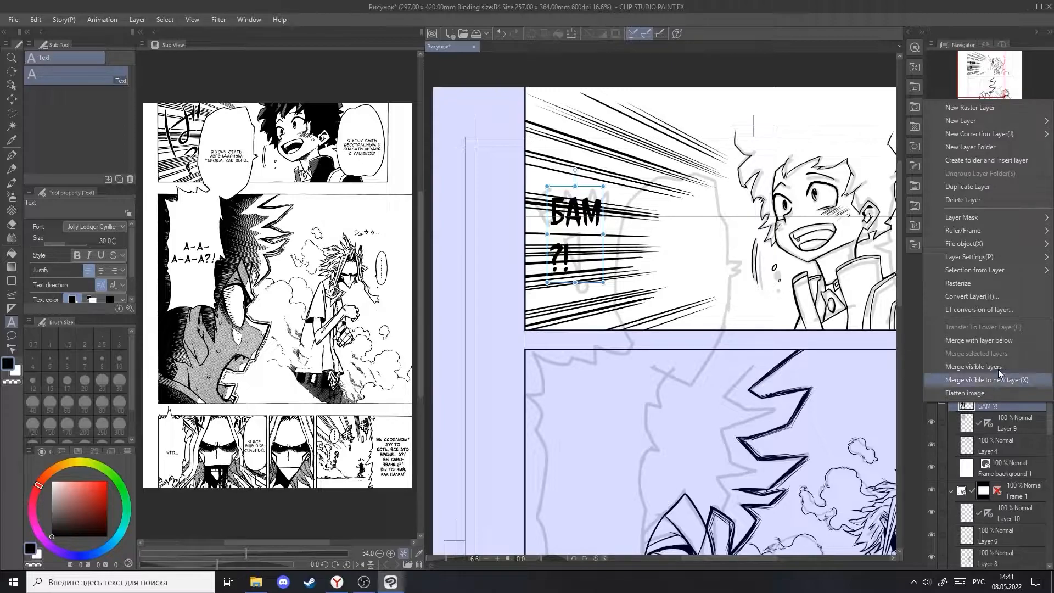
{"action": "left_click", "coordinate": [971, 284]}
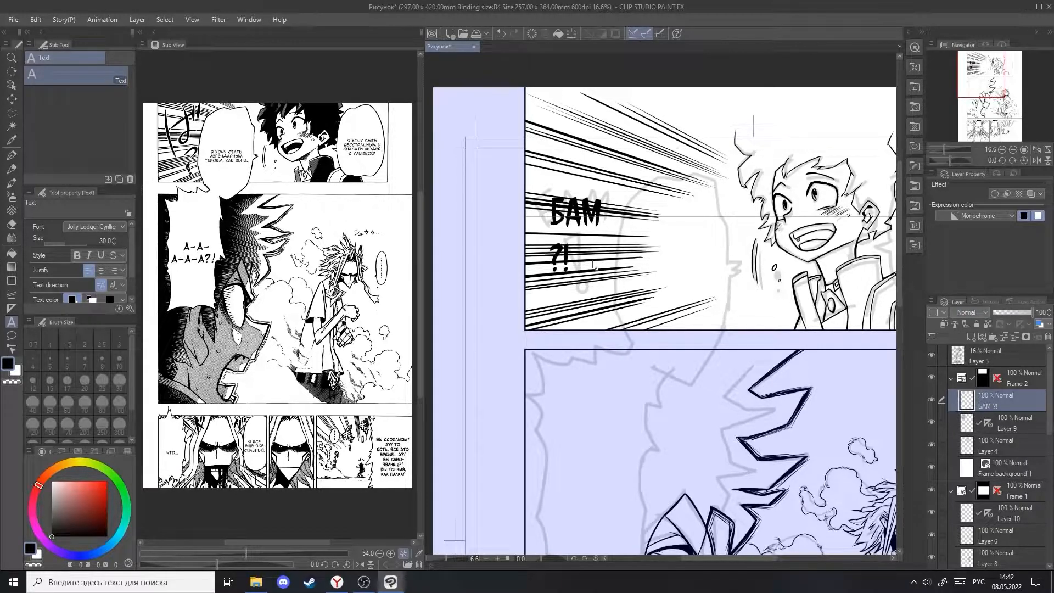
Select the "?!" with a polyline selection and enlarge it to about 169%, repositioning it under "БАМ"
{"action": "key", "text": "ctrl+space"}
{"action": "mouse_move", "coordinate": [541, 283]}
{"action": "left_mouse_down"}
{"action": "mouse_move", "coordinate": [508, 283]}
{"action": "mouse_move", "coordinate": [561, 286]}
{"action": "left_mouse_up"}
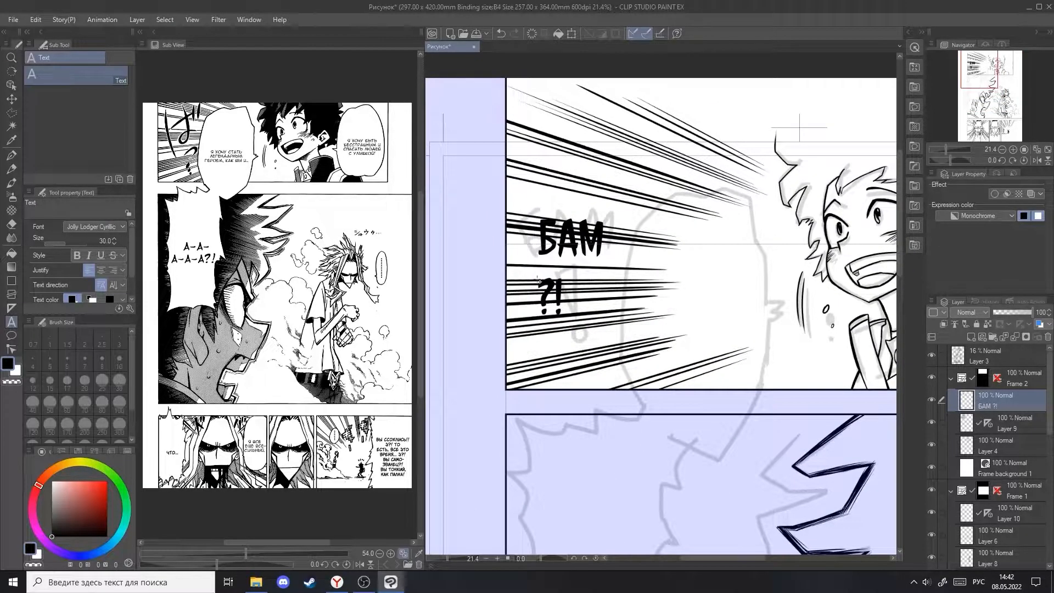
{"action": "key", "text": "m"}
{"action": "left_click", "coordinate": [537, 274]}
{"action": "left_click", "coordinate": [536, 328]}
{"action": "left_click", "coordinate": [561, 328]}
{"action": "left_click", "coordinate": [571, 283]}
{"action": "left_click", "coordinate": [539, 275]}
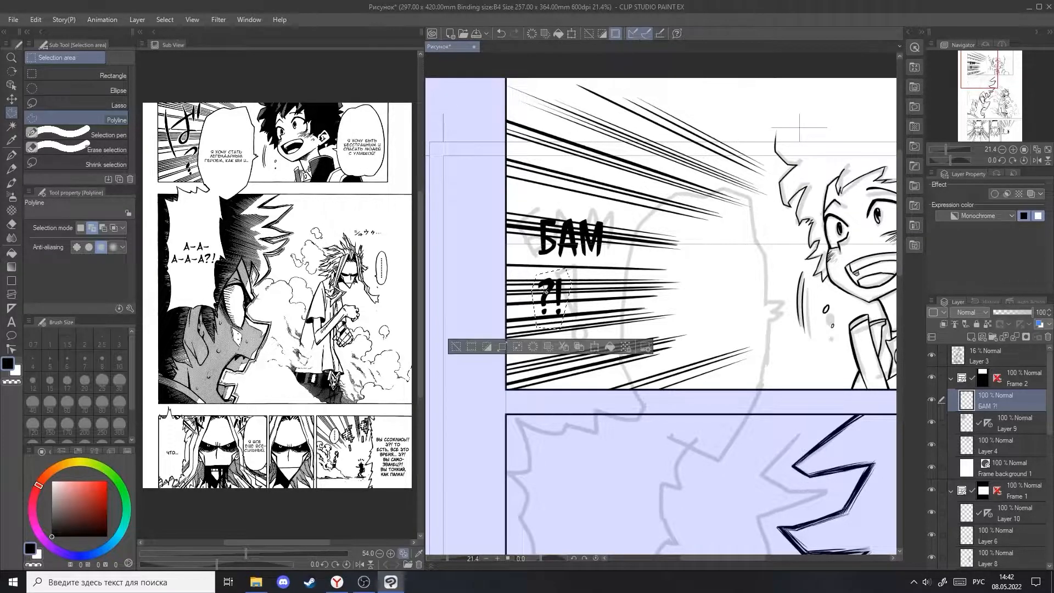
{"action": "key", "text": "ctrl+t"}
{"action": "mouse_move", "coordinate": [573, 331]}
{"action": "left_mouse_down"}
{"action": "mouse_move", "coordinate": [603, 377]}
{"action": "mouse_move", "coordinate": [568, 317]}
{"action": "left_mouse_up"}
{"action": "left_click_drag", "start_coordinate": [607, 371], "coordinate": [613, 366]}
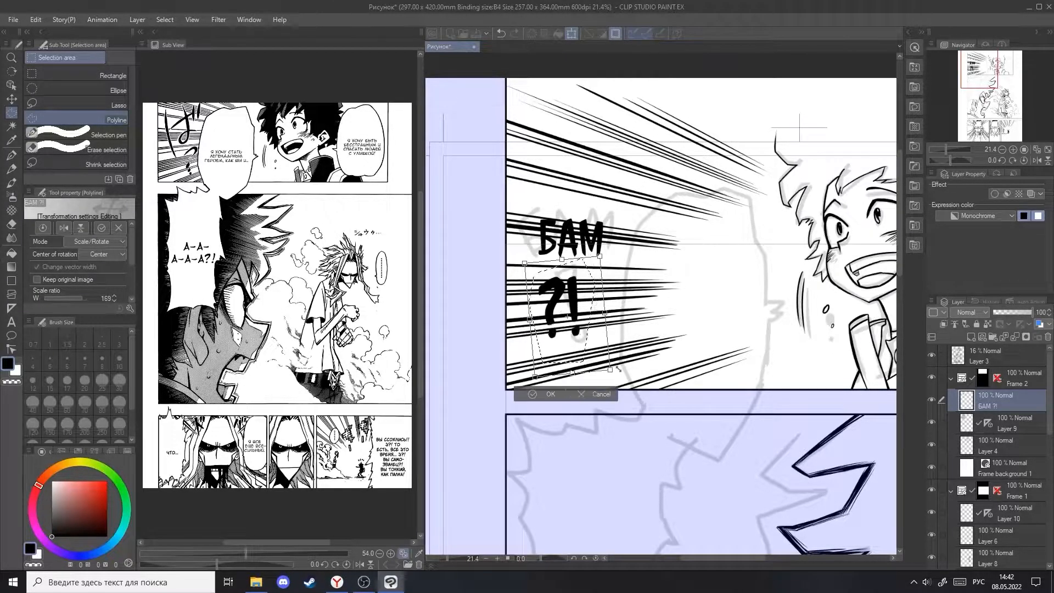
{"action": "left_click", "coordinate": [549, 389]}
{"action": "left_click", "coordinate": [469, 387]}
Select the letter "Б" with a polyline outline and transform it to be larger and further left, over the sketched lettering
{"action": "left_click_drag", "start_coordinate": [568, 326], "coordinate": [528, 327]}
{"action": "left_click_drag", "start_coordinate": [557, 257], "coordinate": [621, 258]}
{"action": "left_click", "coordinate": [540, 253]}
{"action": "left_click", "coordinate": [526, 288]}
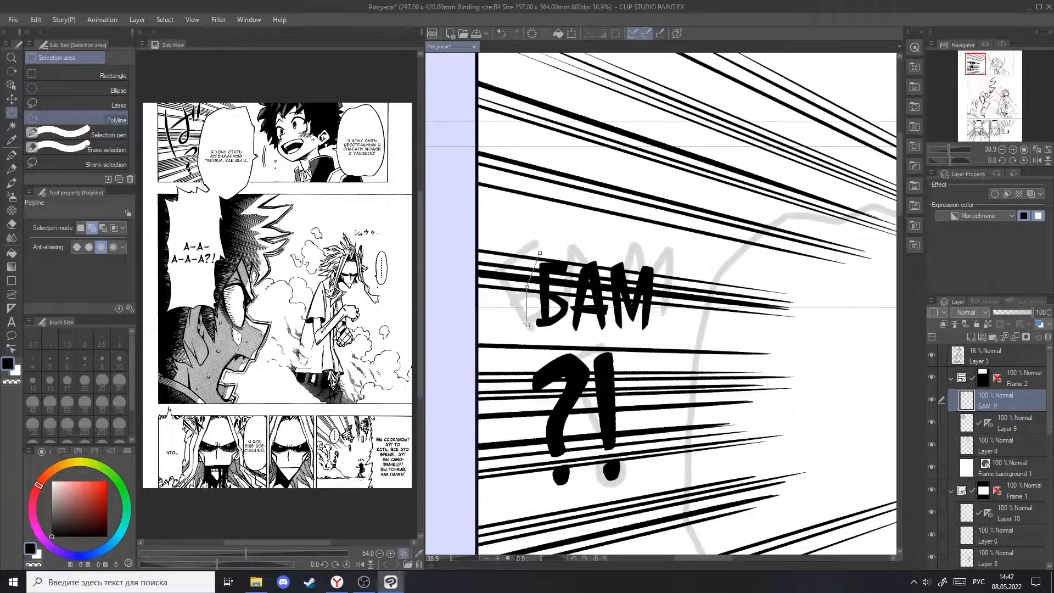
{"action": "double_click", "coordinate": [572, 254]}
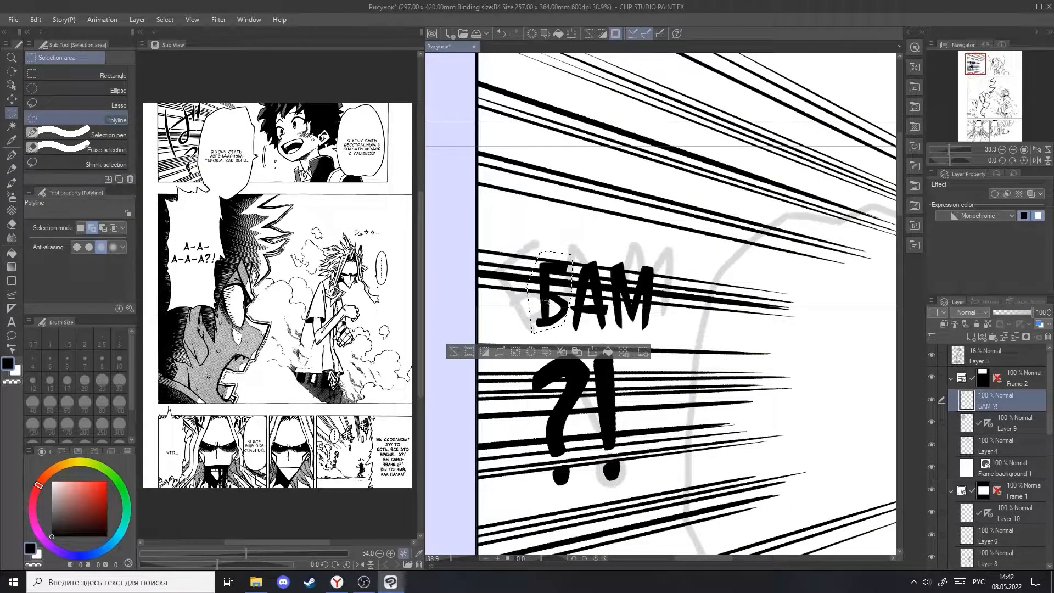
{"action": "key", "text": "ctrl+t"}
{"action": "left_click_drag", "start_coordinate": [548, 302], "coordinate": [532, 308]}
{"action": "key", "text": "Return"}
{"action": "key", "text": "ctrl+d"}
Outline the letter "М" with a polyline selection, then enlarge, tilt and shift it to the right
{"action": "left_click", "coordinate": [609, 260]}
{"action": "left_click", "coordinate": [660, 335]}
{"action": "left_click", "coordinate": [672, 290]}
{"action": "left_click", "coordinate": [658, 250]}
{"action": "double_click", "coordinate": [620, 252]}
{"action": "key", "text": "ctrl+t"}
{"action": "left_click_drag", "start_coordinate": [673, 248], "coordinate": [694, 225]}
{"action": "left_click_drag", "start_coordinate": [667, 269], "coordinate": [676, 273]}
{"action": "left_click_drag", "start_coordinate": [710, 226], "coordinate": [717, 233]}
{"action": "key", "text": "Return"}
Select the middle letter "А" with a polyline outline and enlarge it to about 148% between its neighbours
{"action": "left_click", "coordinate": [575, 255]}
{"action": "double_click", "coordinate": [610, 252]}
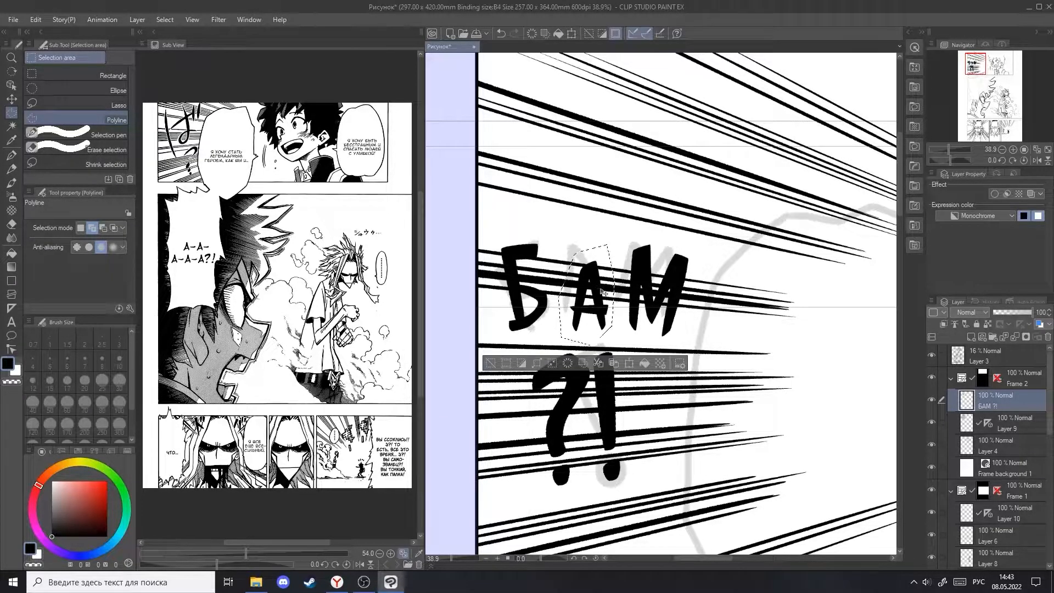
{"action": "key", "text": "ctrl+t"}
{"action": "left_click_drag", "start_coordinate": [586, 253], "coordinate": [584, 206]}
{"action": "left_click_drag", "start_coordinate": [592, 299], "coordinate": [590, 304]}
{"action": "key", "text": "Return"}
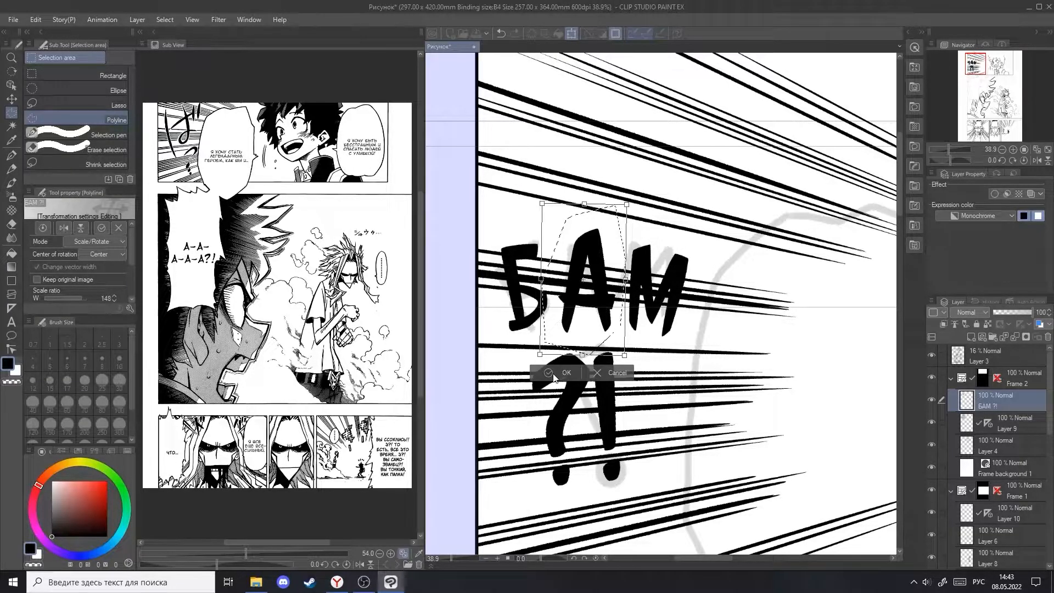
{"action": "left_click", "coordinate": [559, 326], "text": "ctrl+alt"}
{"action": "left_click", "coordinate": [558, 325]}
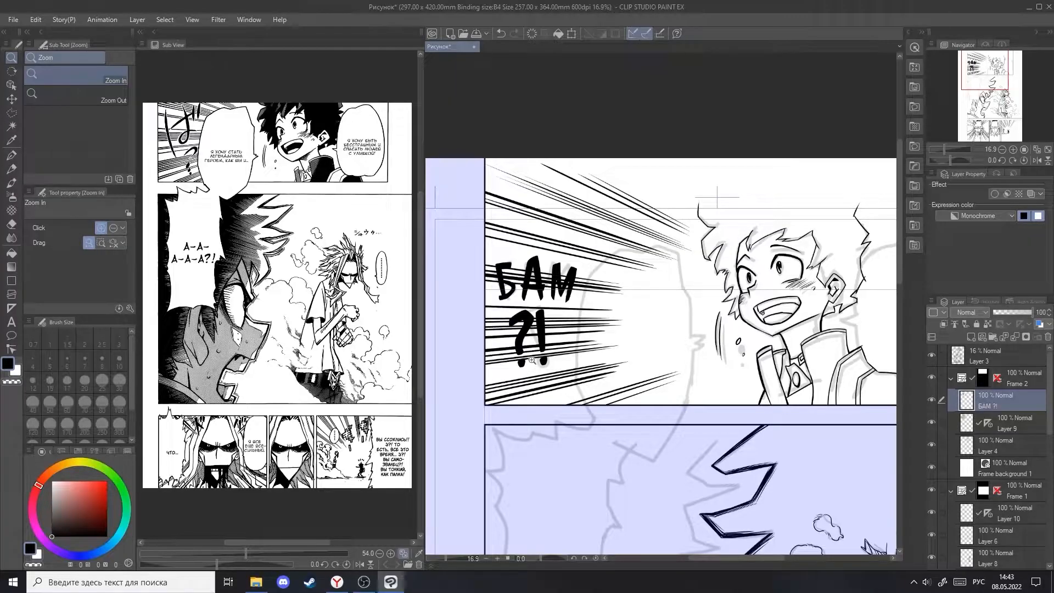
Give the "БАМ ?!" layer a white border effect with an edge thickness of 15
{"action": "left_click", "coordinate": [513, 296]}
{"action": "key", "text": "m"}
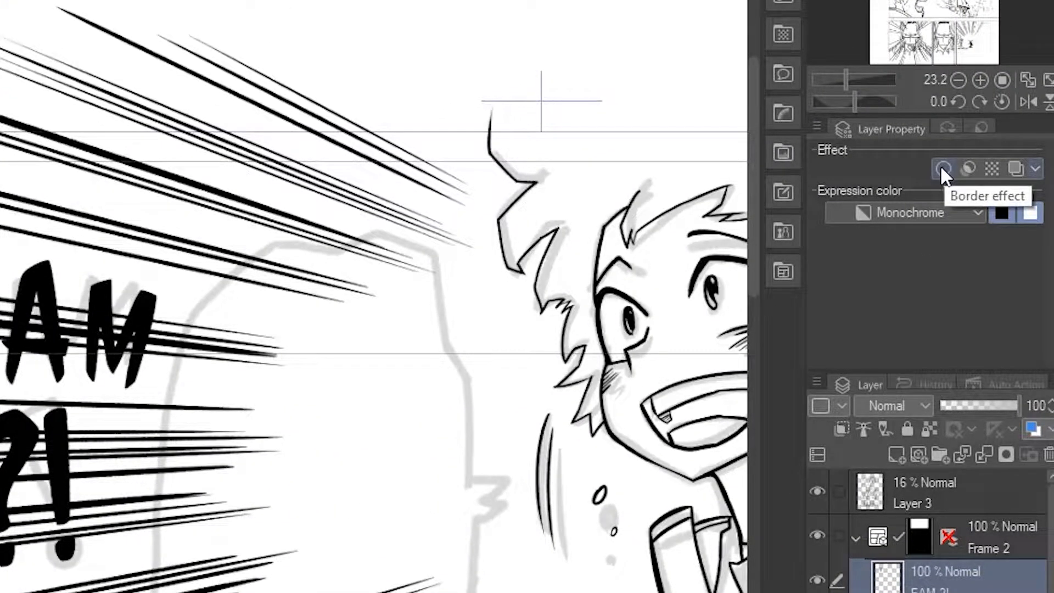
{"action": "left_click", "coordinate": [941, 165]}
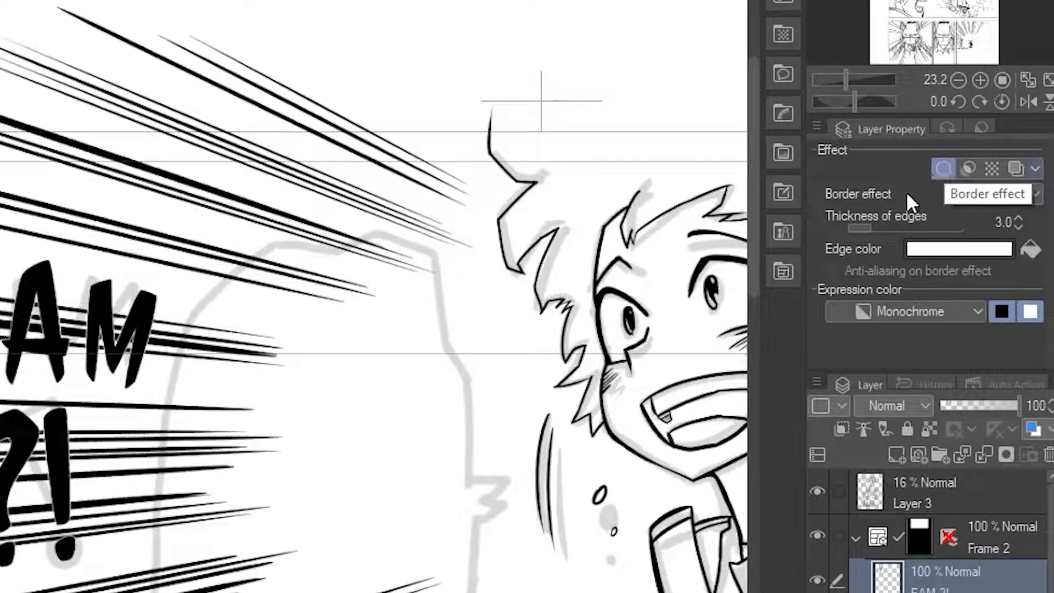
{"action": "left_click", "coordinate": [1000, 221]}
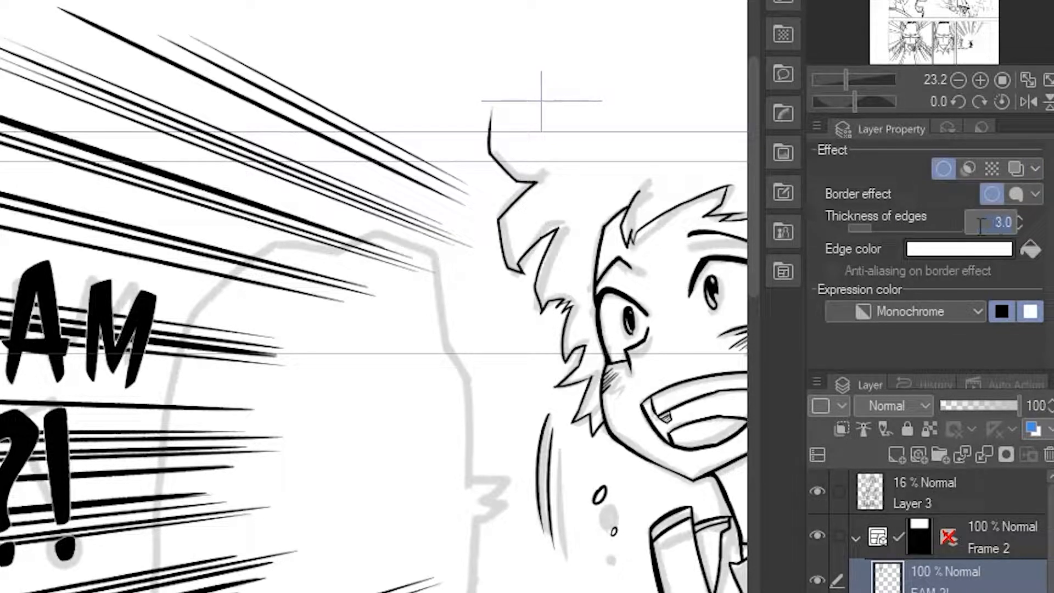
{"action": "type", "text": "15"}
{"action": "key", "text": "Return"}
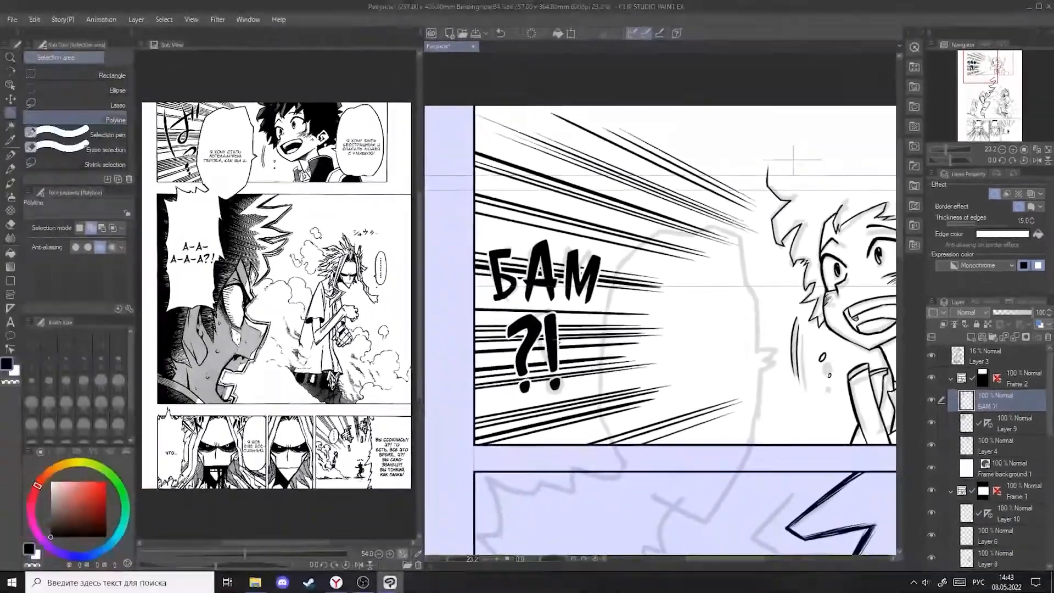
Add the text "Ш-Ш-Ш" in Anime Ace v3 above Layer 10 in Frame 1, over the sketched lettering beside the thin man's hair
{"action": "key", "text": "ctrl+space"}
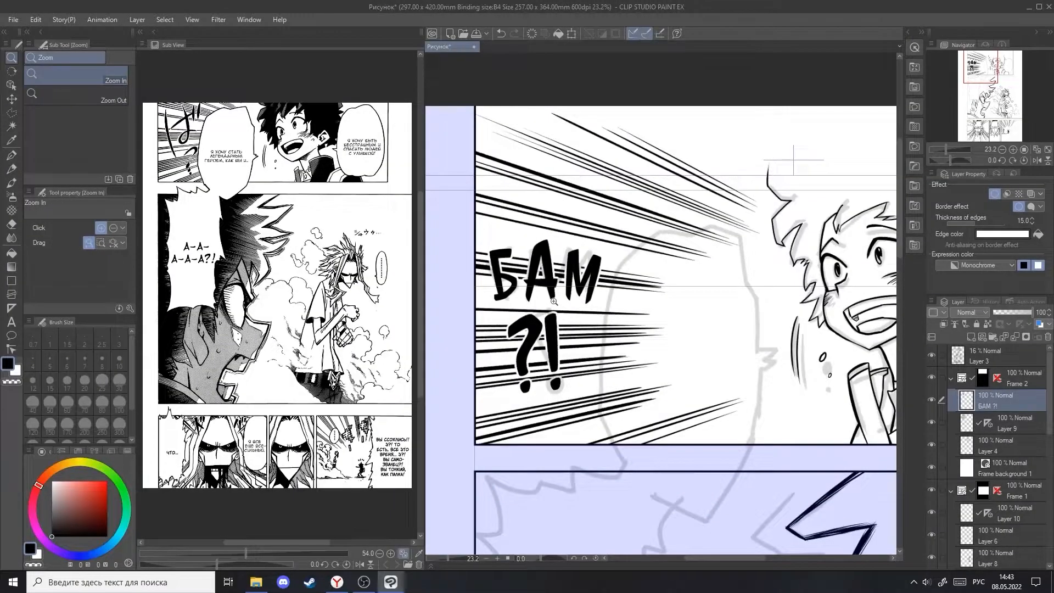
{"action": "scroll", "coordinate": [549, 297], "scroll_direction": "down", "scroll_amount": 3}
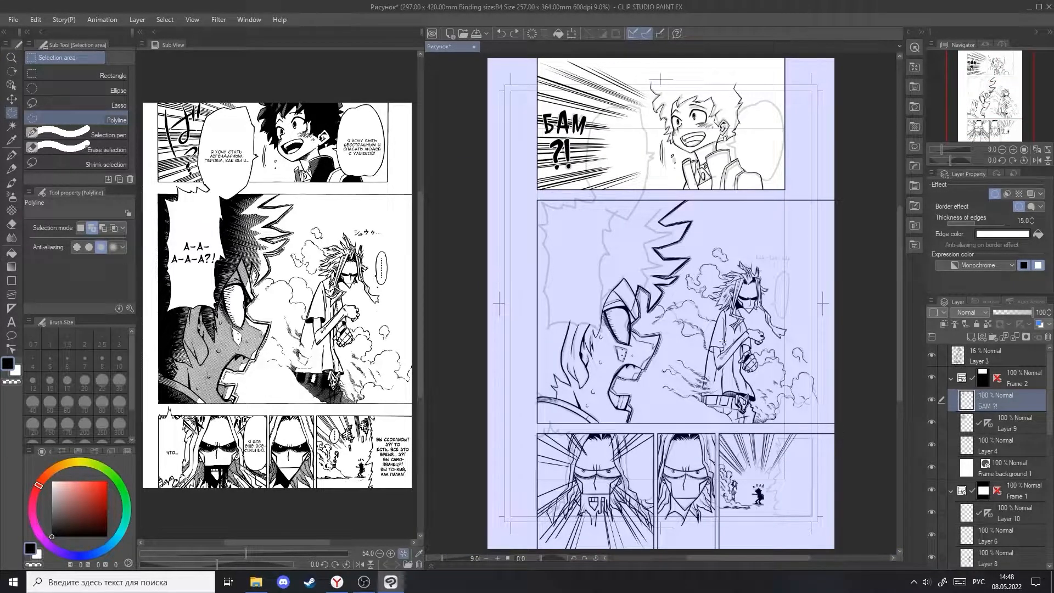
{"action": "scroll", "coordinate": [1003, 410], "scroll_direction": "down", "scroll_amount": 3}
{"action": "left_click", "coordinate": [1004, 443]}
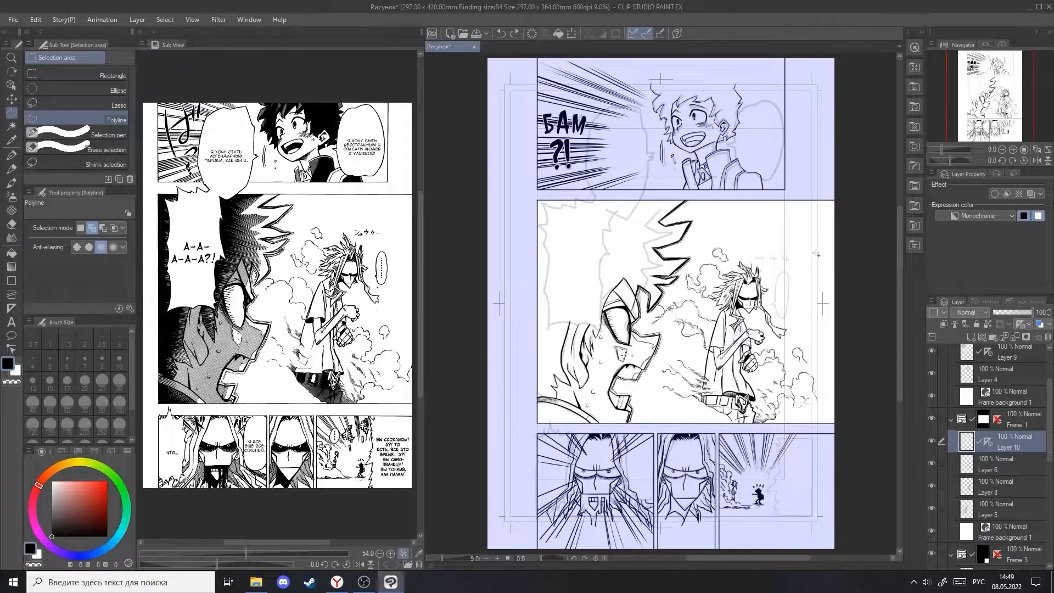
{"action": "scroll", "coordinate": [834, 262], "scroll_direction": "up", "scroll_amount": 5}
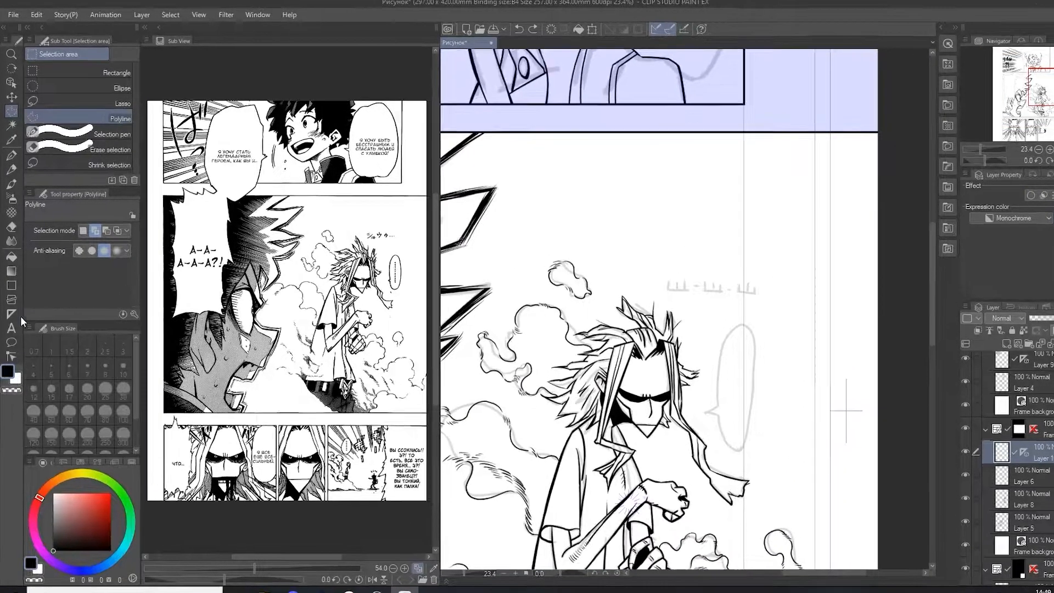
{"action": "left_click", "coordinate": [11, 322]}
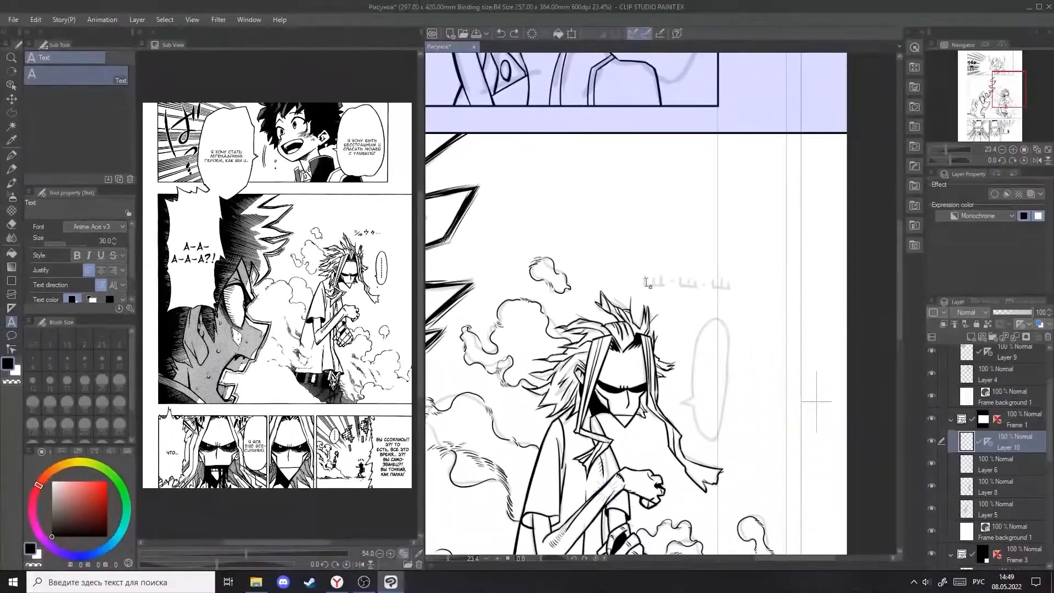
{"action": "left_click", "coordinate": [646, 283]}
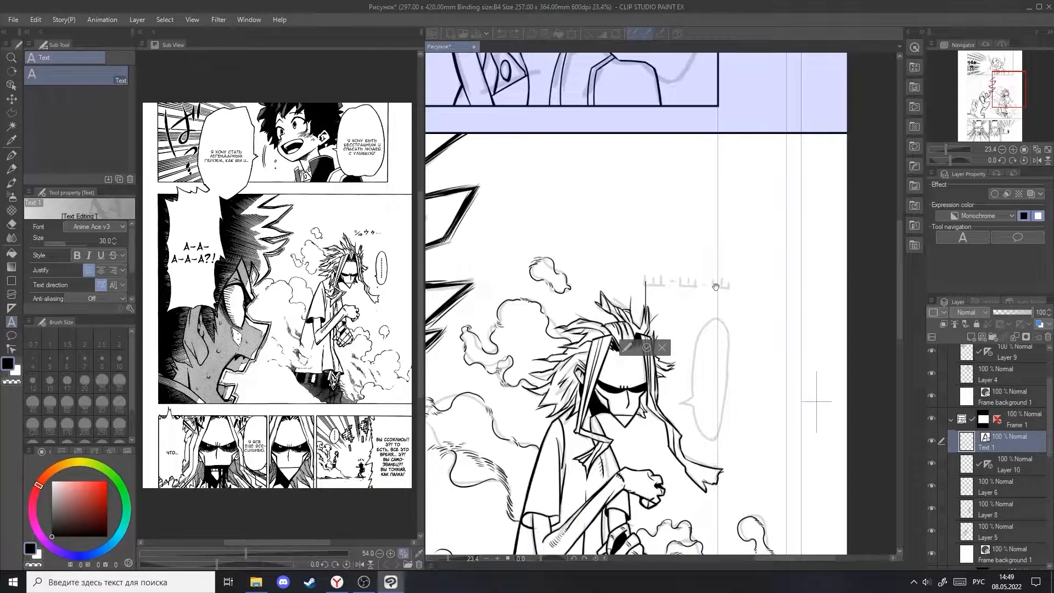
{"action": "type", "text": "Ш"}
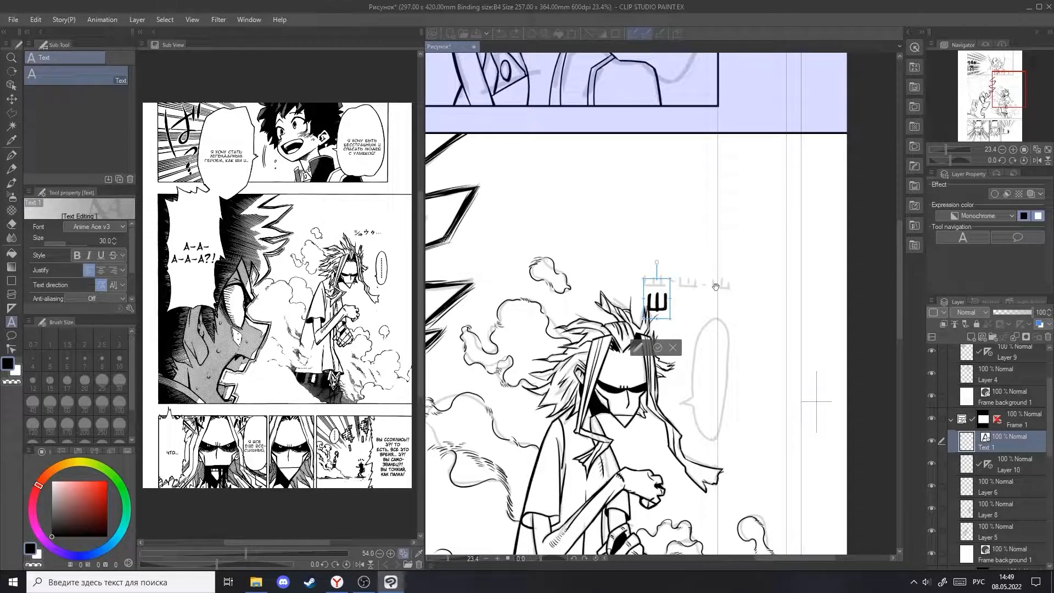
{"action": "type", "text": "-Ш-Ш"}
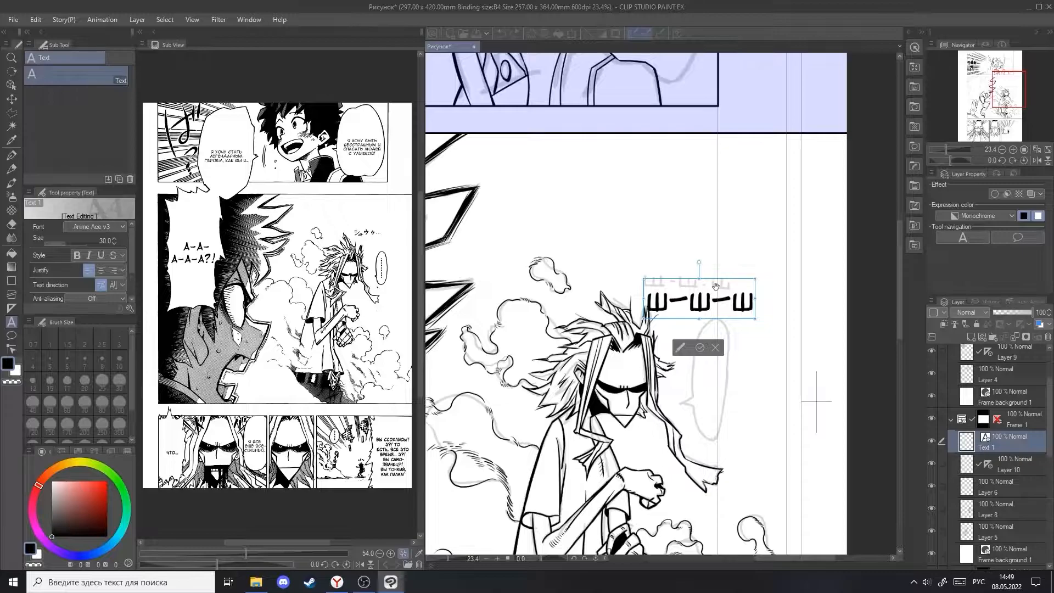
{"action": "left_click", "coordinate": [700, 347]}
Scale the "Ш-Ш-Ш" text down to a size of about 14.5 and align it with the sketched lettering
{"action": "scroll", "coordinate": [690, 297], "scroll_direction": "up", "scroll_amount": 1}
{"action": "scroll", "coordinate": [690, 296], "scroll_direction": "up", "scroll_amount": 1}
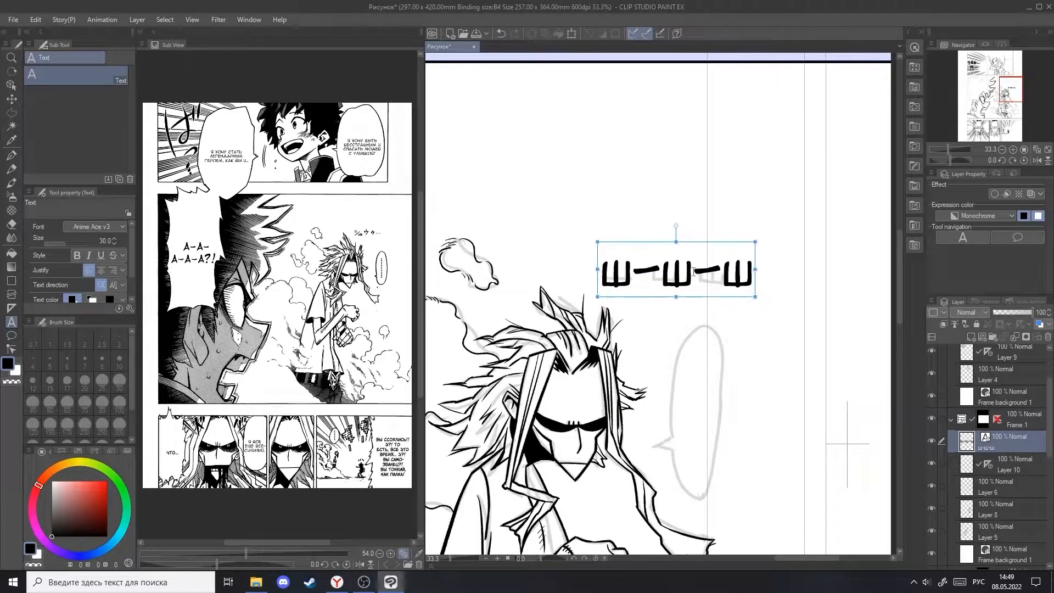
{"action": "scroll", "coordinate": [675, 278], "scroll_direction": "down", "scroll_amount": 3}
{"action": "scroll", "coordinate": [674, 277], "scroll_direction": "up", "scroll_amount": 3}
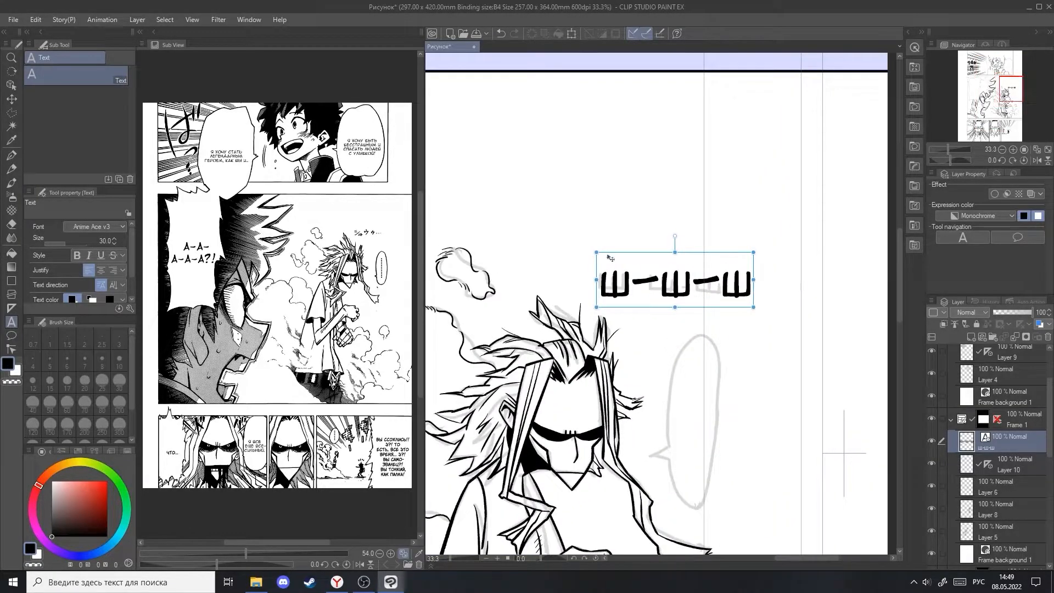
{"action": "mouse_move", "coordinate": [626, 270]}
{"action": "left_mouse_down"}
{"action": "mouse_move", "coordinate": [648, 284]}
{"action": "mouse_move", "coordinate": [631, 279]}
{"action": "left_mouse_up"}
{"action": "left_click_drag", "start_coordinate": [720, 266], "coordinate": [722, 264]}
{"action": "key", "text": "ctrl+z"}
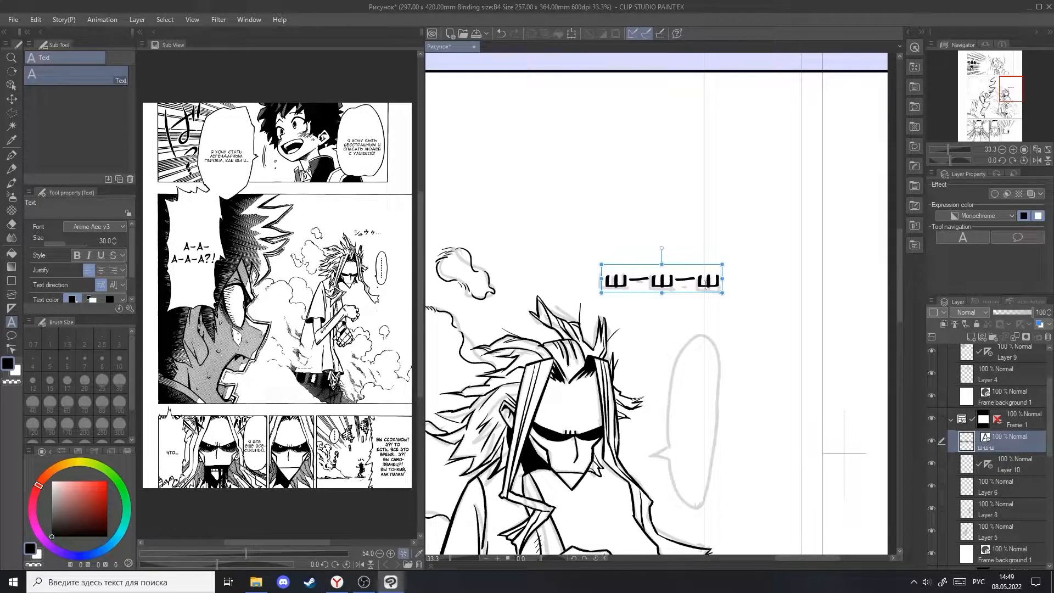
Append an ellipsis to the sound-effect text so it reads "Ш-Ш-Ш..."
{"action": "scroll", "coordinate": [705, 283], "scroll_direction": "down", "scroll_amount": 4}
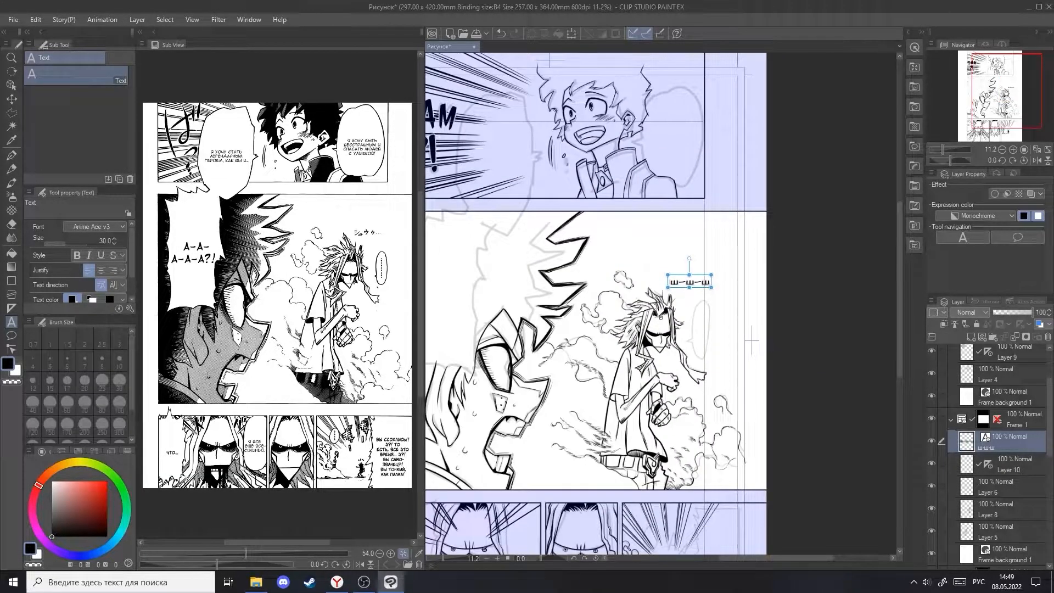
{"action": "scroll", "coordinate": [658, 292], "scroll_direction": "up", "scroll_amount": 3}
{"action": "left_click", "coordinate": [735, 277]}
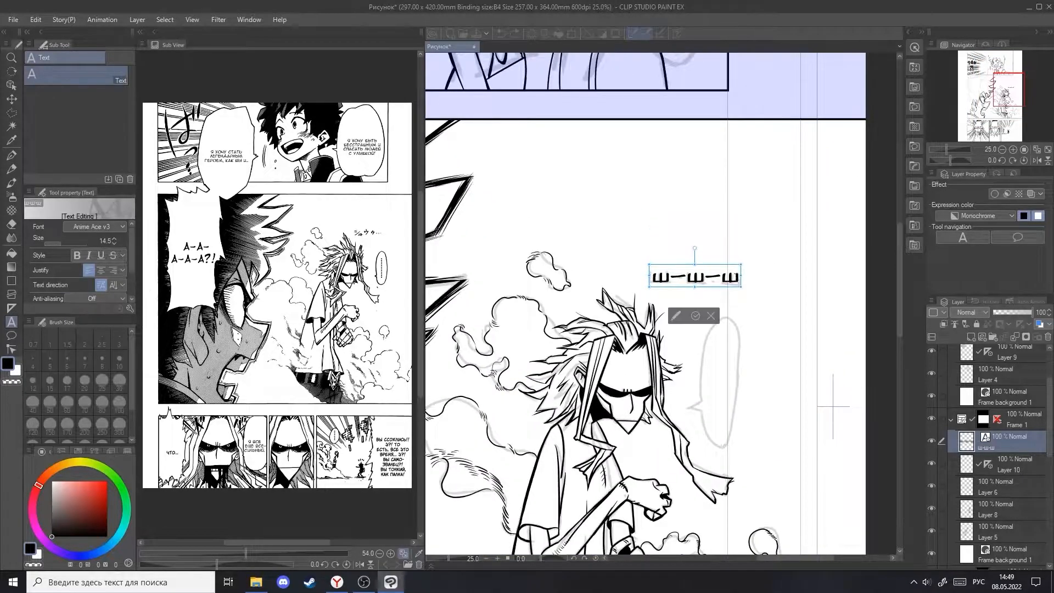
{"action": "type", "text": "..."}
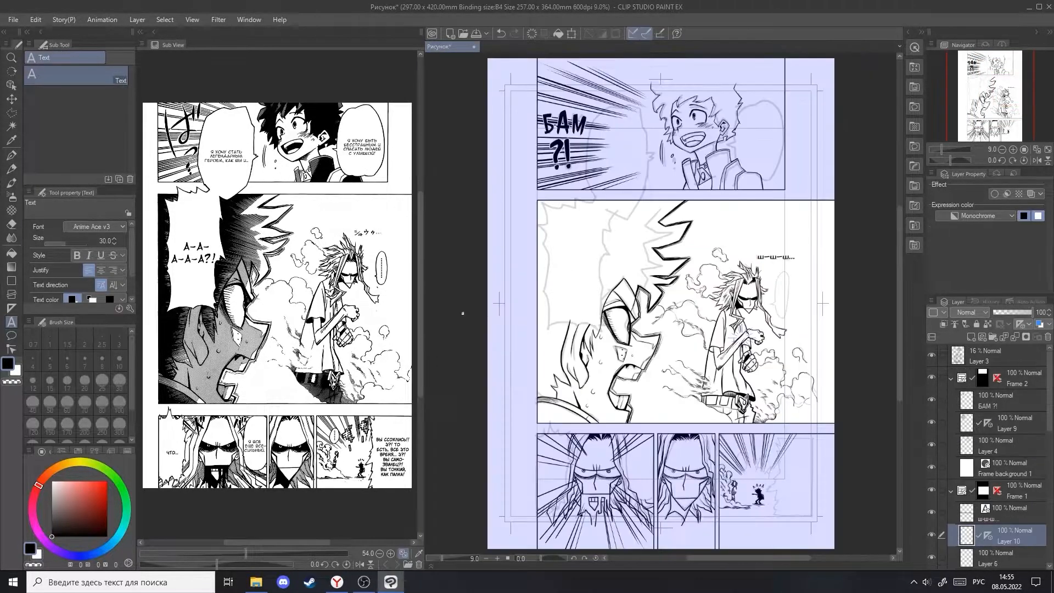
Add the text "А-А" in AA BadaBoom BB above Layer 11 in Frame 3, between the burst lines and the small dark figure
{"action": "scroll", "coordinate": [1011, 467], "scroll_direction": "down", "scroll_amount": 6}
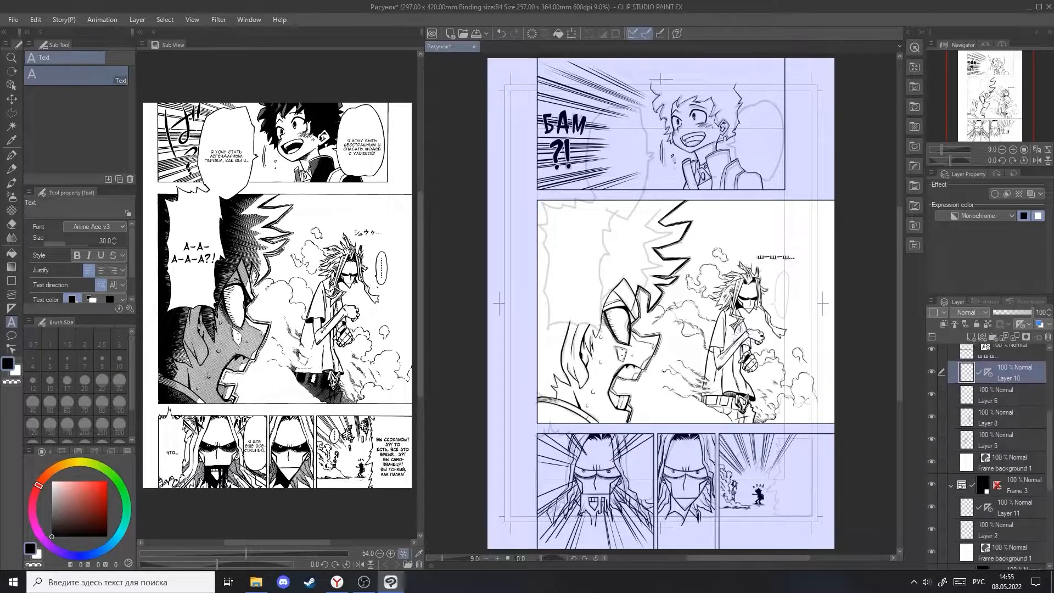
{"action": "left_click", "coordinate": [1020, 449]}
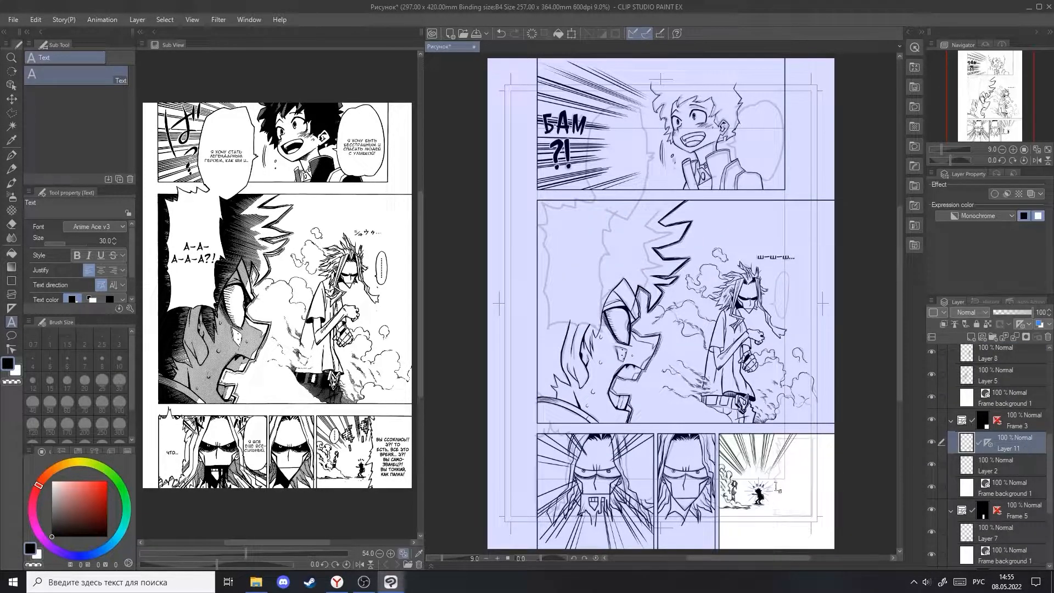
{"action": "key", "text": "ctrl+space"}
{"action": "left_click_drag", "start_coordinate": [784, 481], "coordinate": [792, 398]}
{"action": "scroll", "coordinate": [351, 486], "scroll_direction": "up", "scroll_amount": 5}
{"action": "scroll", "coordinate": [254, 412], "scroll_direction": "down", "scroll_amount": 3}
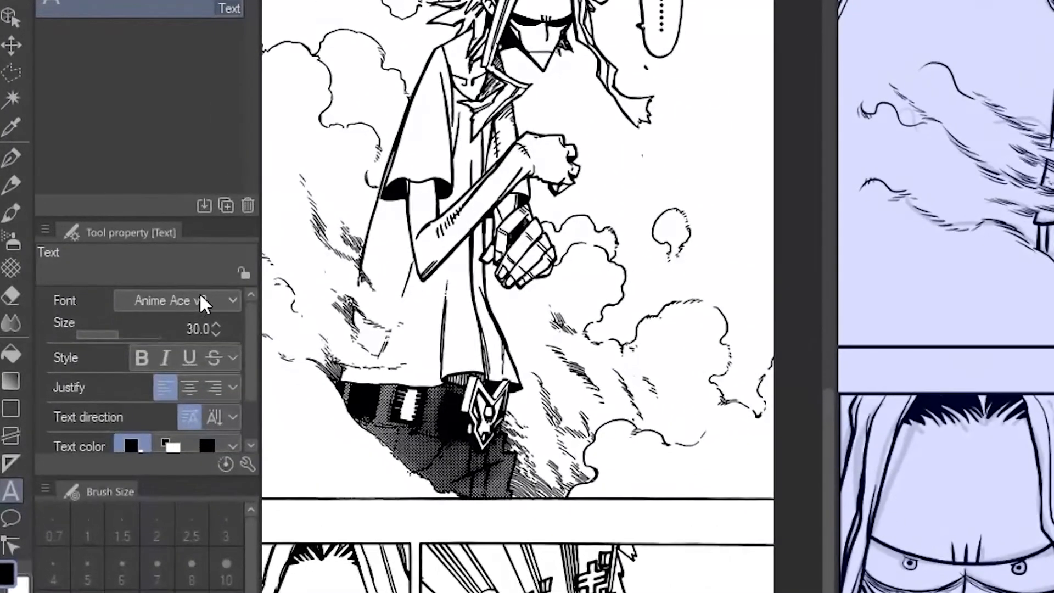
{"action": "left_click", "coordinate": [113, 226]}
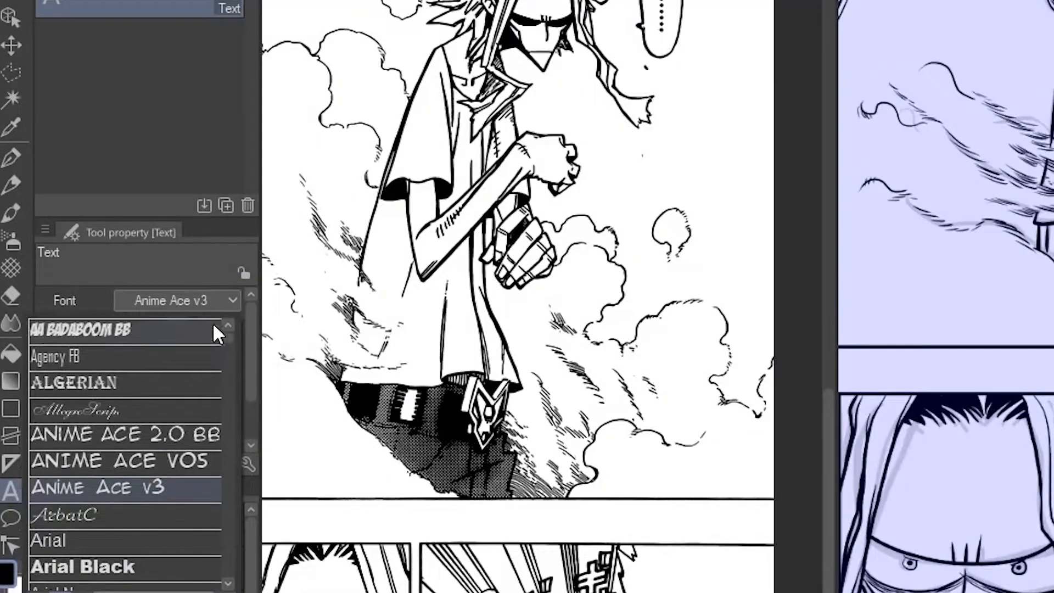
{"action": "left_click", "coordinate": [186, 328]}
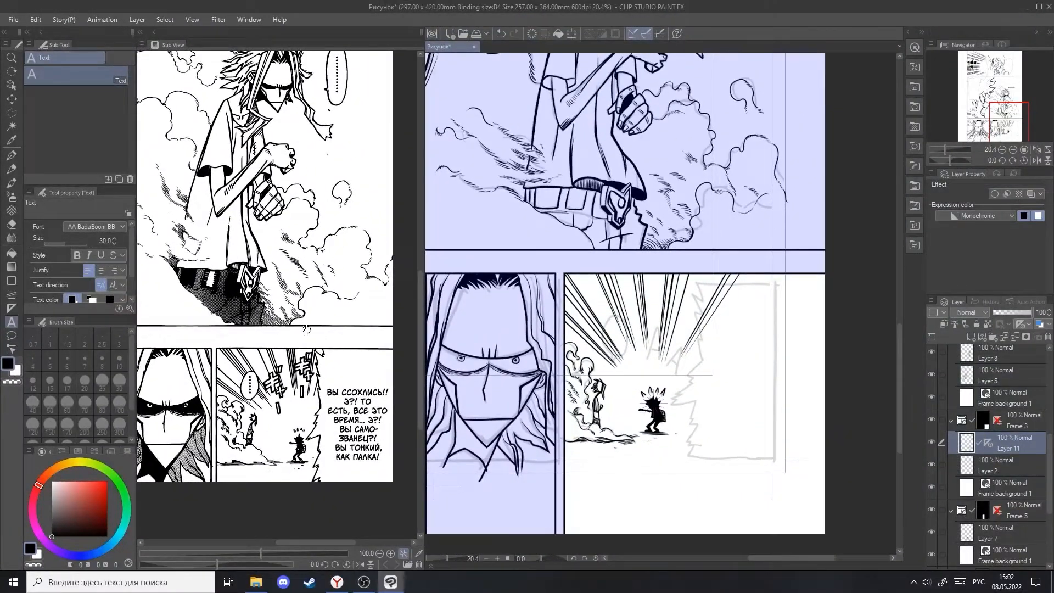
{"action": "left_click", "coordinate": [641, 352]}
{"action": "type", "text": "А-А"}
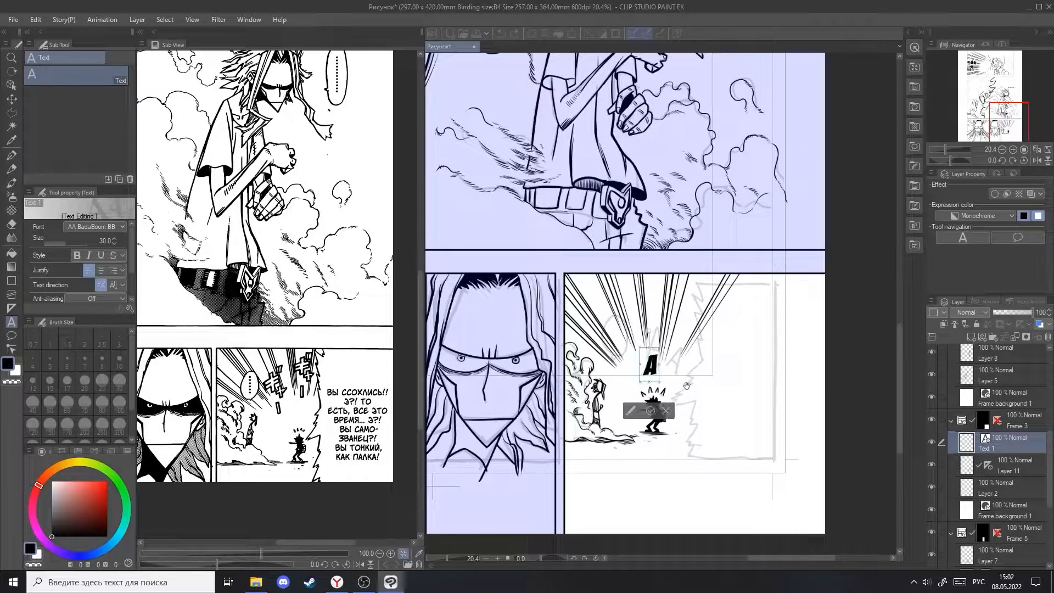
Change the colour of the whole "А-А" text to white
{"action": "key", "text": "Left"}
{"action": "key", "text": "Left"}
{"action": "key", "text": "Left"}
{"action": "key", "text": "shift+End"}
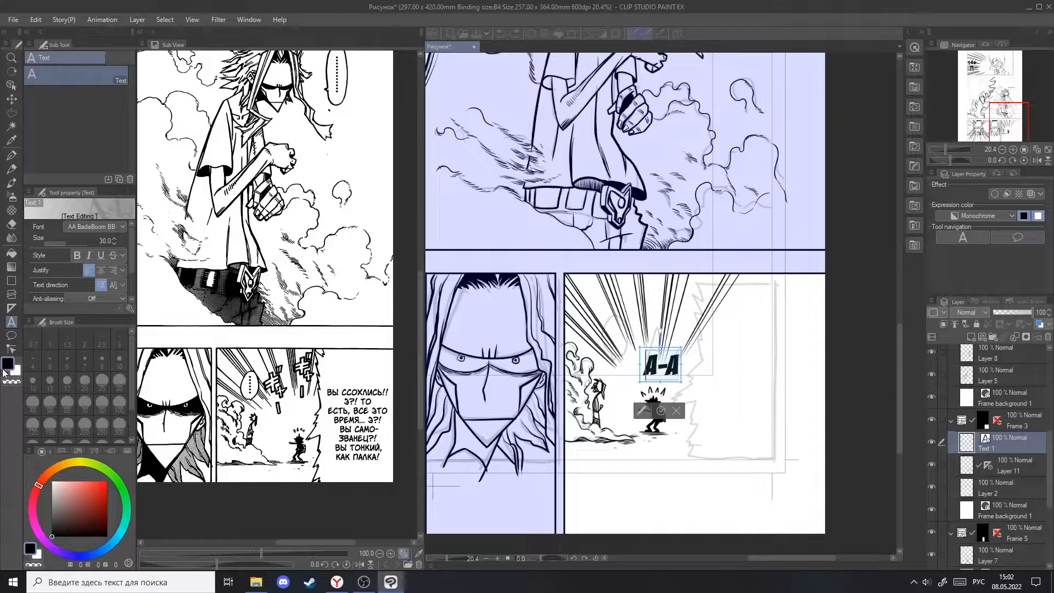
{"action": "left_click", "coordinate": [8, 372]}
{"action": "left_click", "coordinate": [823, 199]}
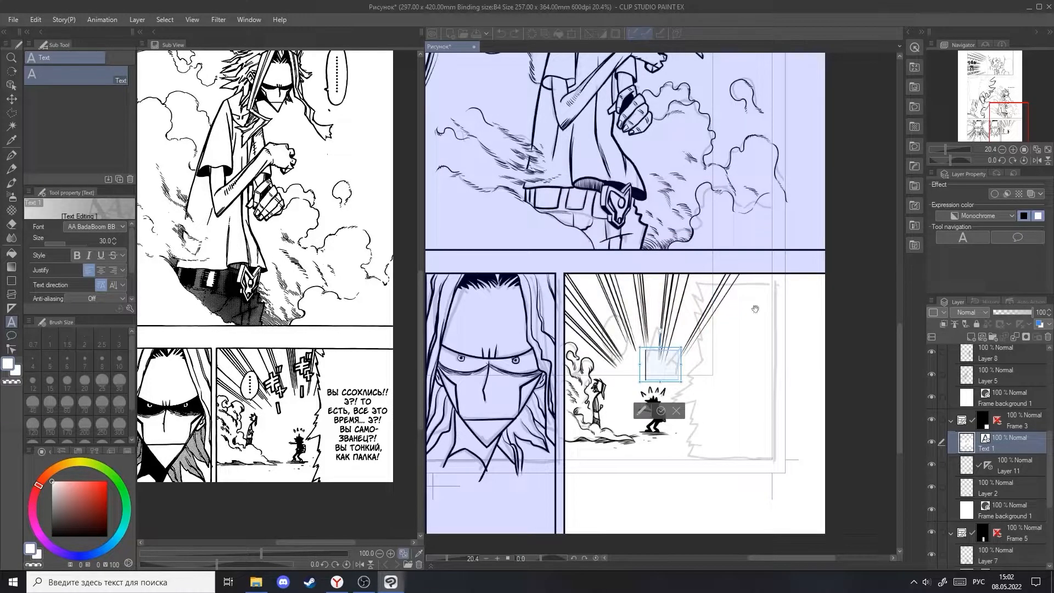
Give the "А-А" text layer a black border effect with an edge thickness of 10
{"action": "left_click", "coordinate": [994, 194]}
{"action": "left_click", "coordinate": [994, 235]}
{"action": "left_click", "coordinate": [567, 364]}
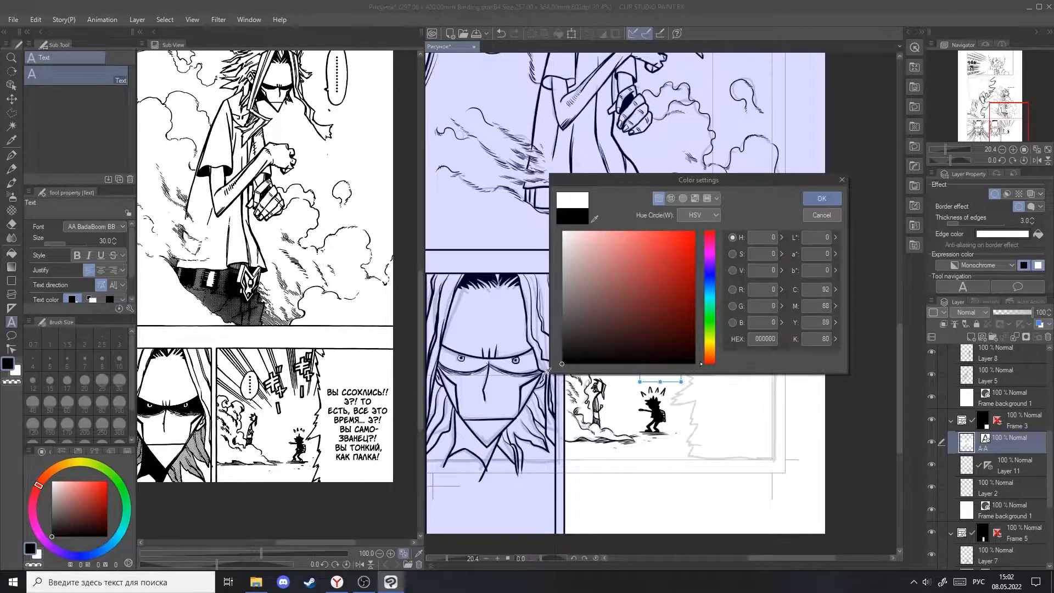
{"action": "left_click", "coordinate": [823, 199]}
{"action": "left_click", "coordinate": [1024, 220]}
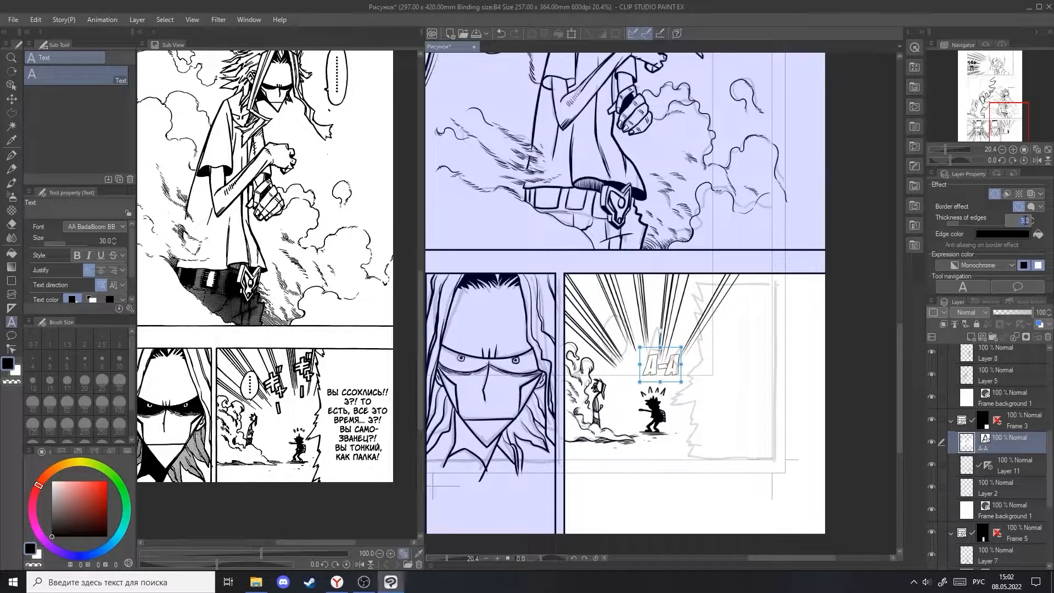
{"action": "type", "text": "10"}
{"action": "key", "text": "Return"}
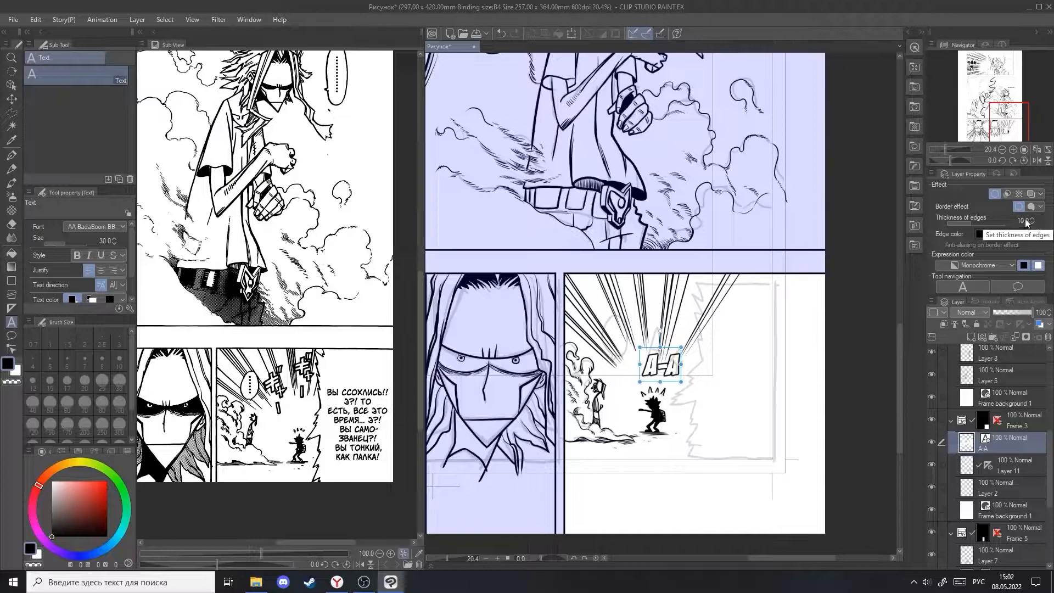
Try a border edge thickness of 15 on the "А-А" text, and return it to 10
{"action": "type", "text": "15"}
{"action": "key", "text": "Return"}
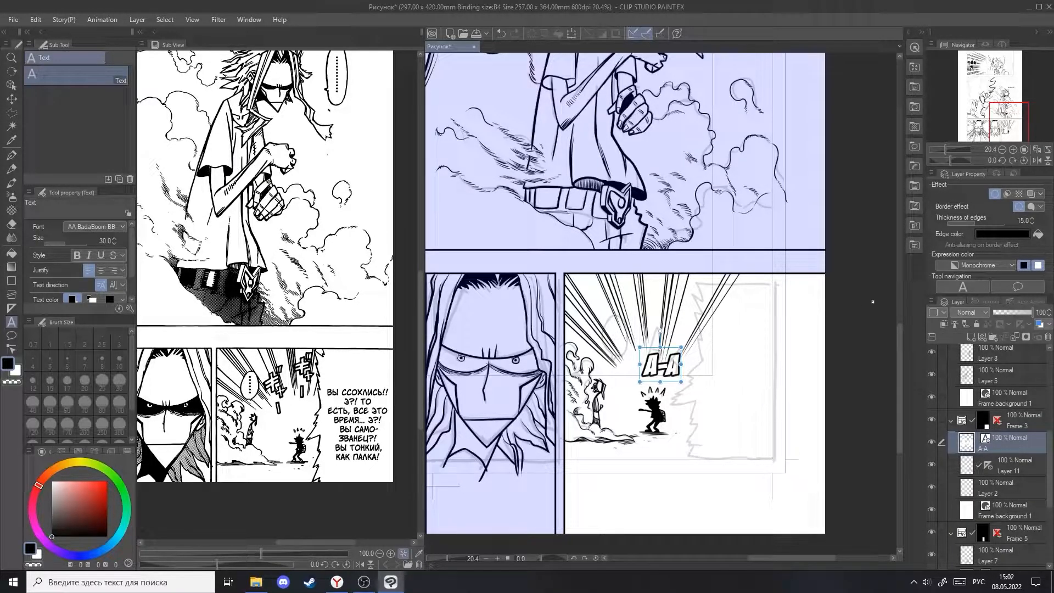
{"action": "left_click", "coordinate": [1022, 220]}
{"action": "type", "text": "1"}
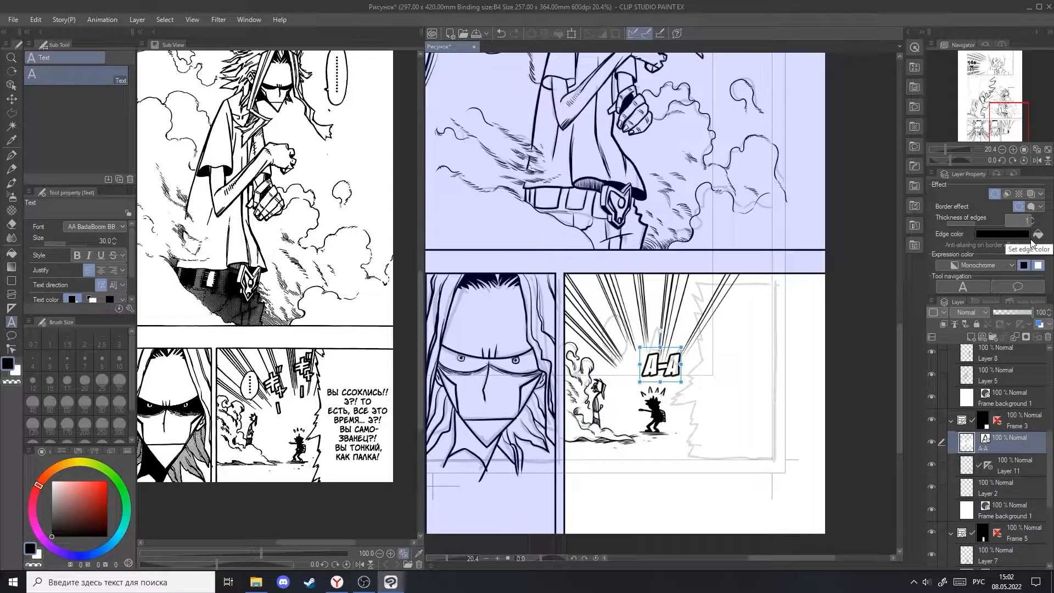
{"action": "type", "text": "0"}
{"action": "key", "text": "Return"}
Enlarge the first letter to size 42 and space out the lettering so it reads "А - А"
{"action": "left_click", "coordinate": [675, 371]}
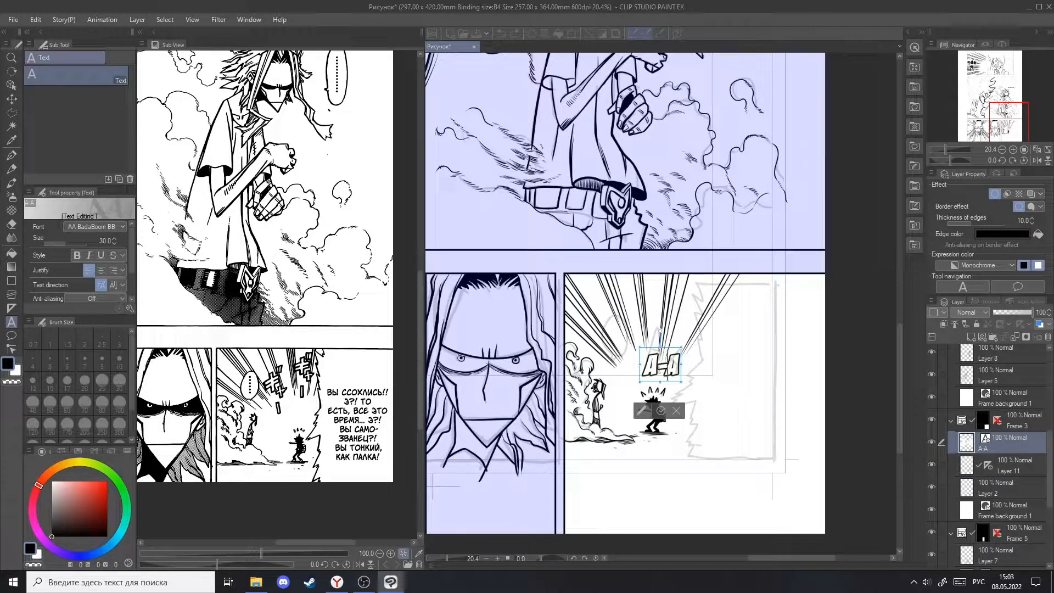
{"action": "left_click", "coordinate": [219, 372]}
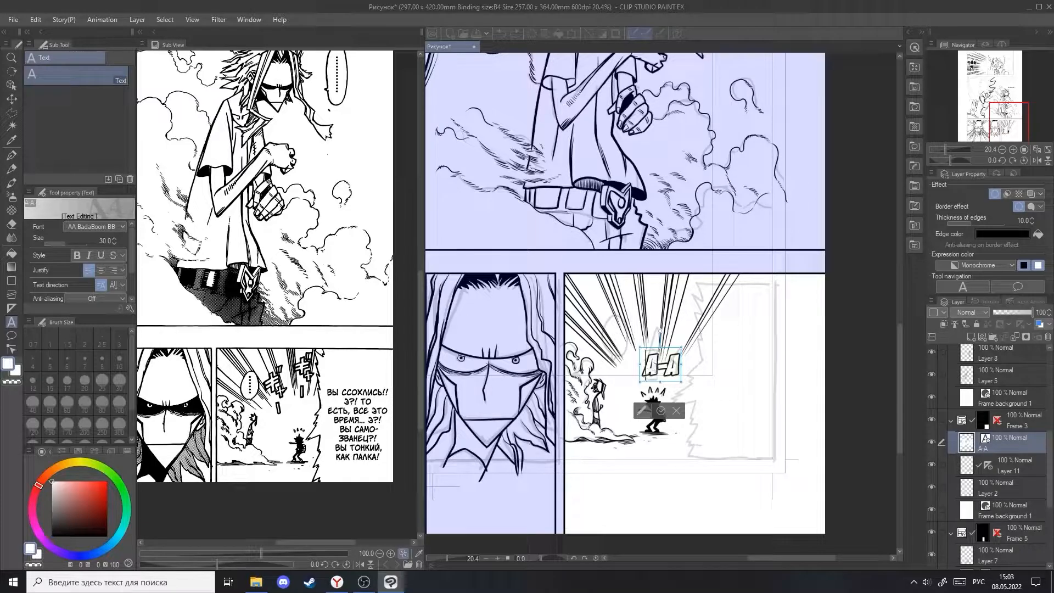
{"action": "left_click", "coordinate": [113, 240]}
{"action": "left_click", "coordinate": [113, 241]}
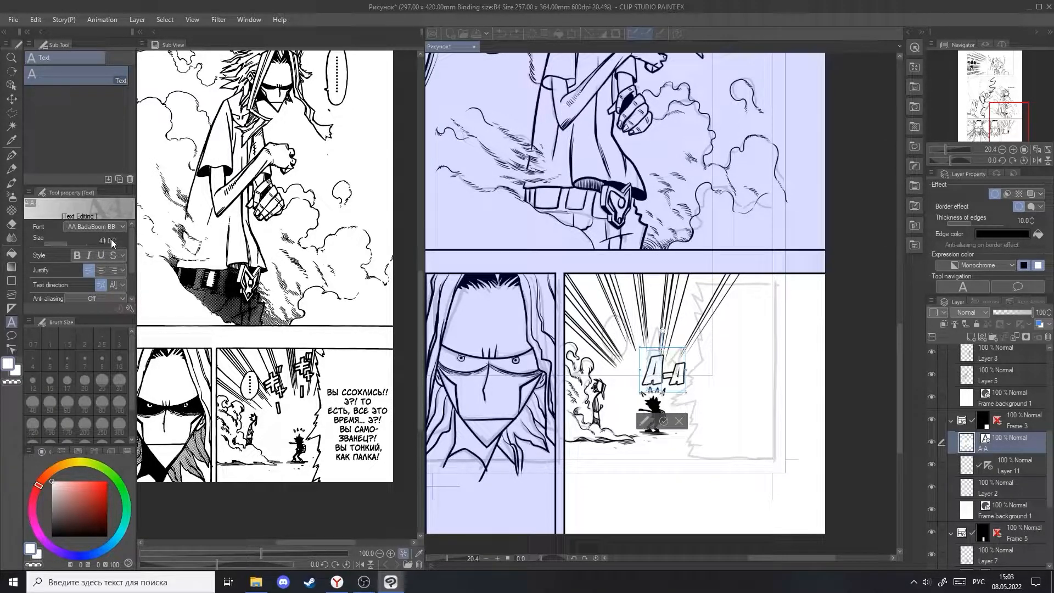
{"action": "left_click", "coordinate": [112, 240]}
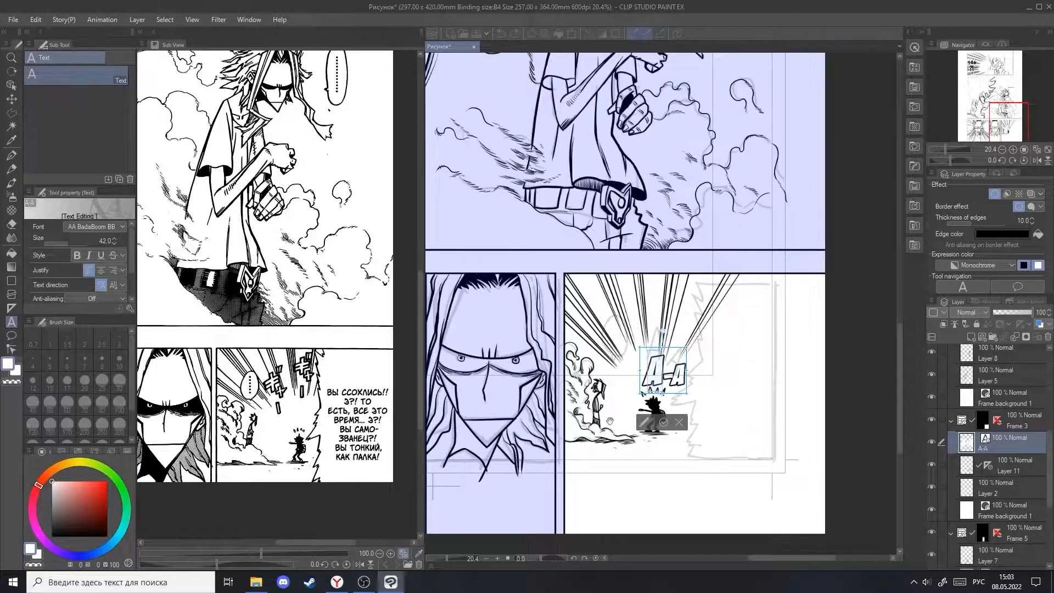
{"action": "key", "text": "Right"}
Rasterize the "А - А" text layer
{"action": "left_click", "coordinate": [1015, 441]}
{"action": "right_click", "coordinate": [1010, 443]}
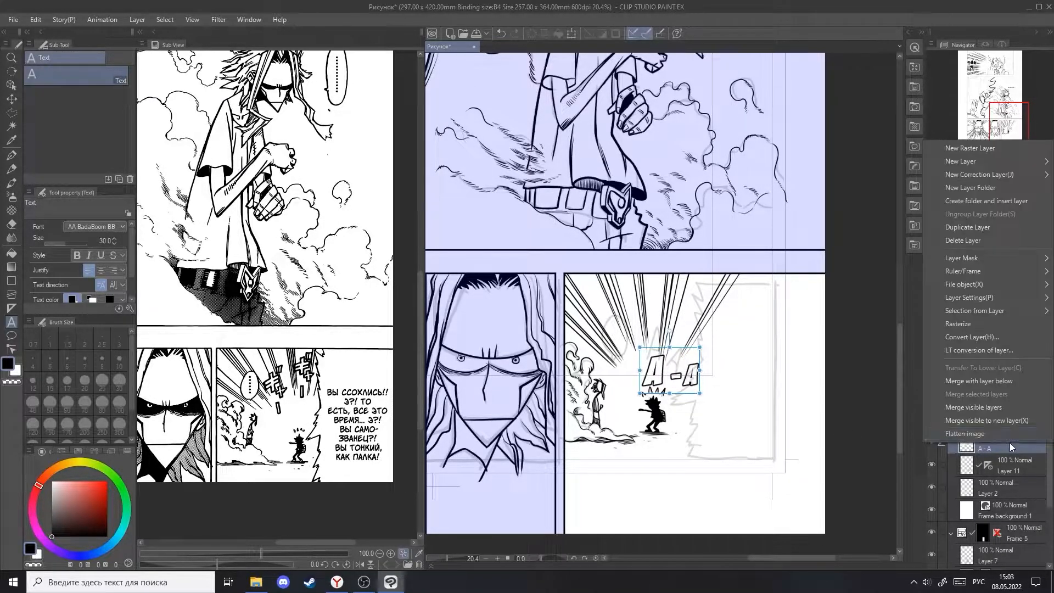
{"action": "left_click", "coordinate": [965, 323]}
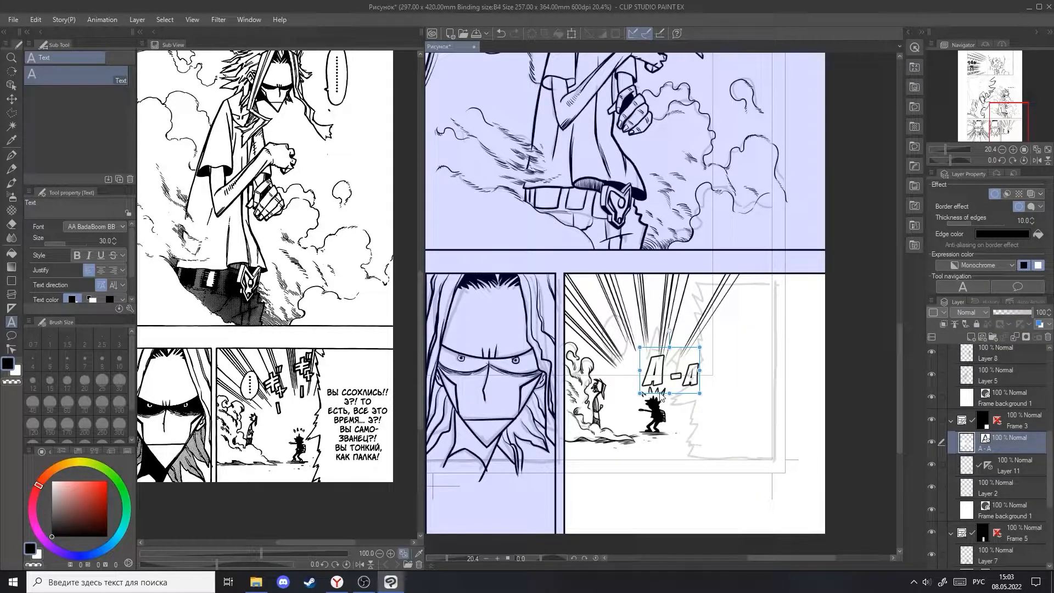
Select the large first "А" with the Polyline selection and move it up between the burst lines, tilting it slightly
{"action": "key", "text": "e"}
{"action": "scroll", "coordinate": [674, 371], "scroll_direction": "up", "scroll_amount": 2}
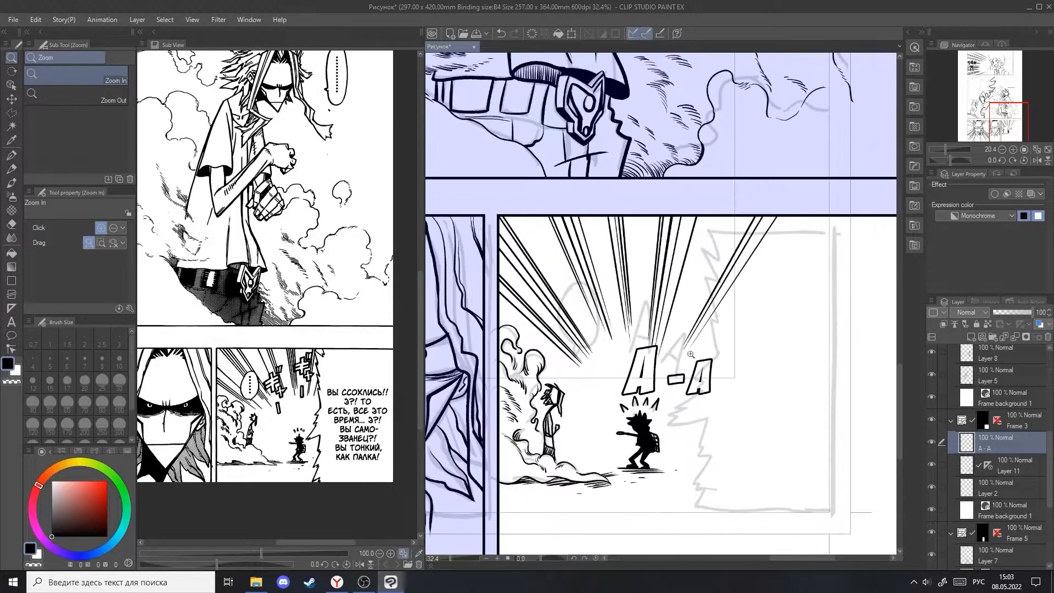
{"action": "key", "text": "m"}
{"action": "left_click", "coordinate": [641, 333]}
{"action": "left_click", "coordinate": [613, 393]}
{"action": "left_click", "coordinate": [632, 411]}
{"action": "left_click", "coordinate": [663, 394]}
{"action": "double_click", "coordinate": [668, 330]}
{"action": "key", "text": "ctrl+t"}
{"action": "left_click_drag", "start_coordinate": [647, 375], "coordinate": [630, 302]}
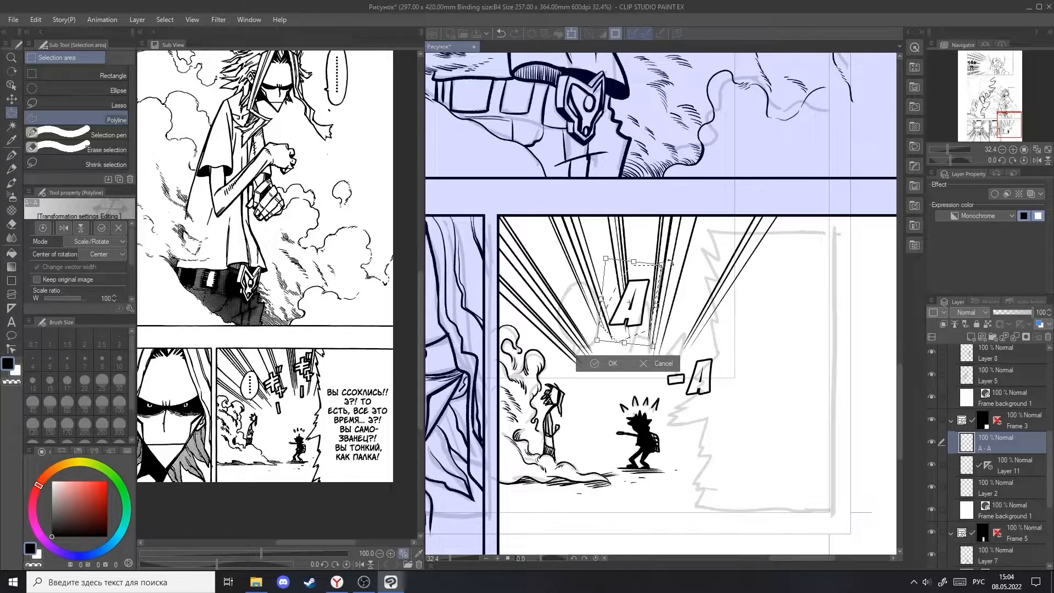
{"action": "key", "text": "Return"}
Select the dash and second "А", move them up beside the first letter with a clockwise tilt, and deselect
{"action": "left_click", "coordinate": [693, 340]}
{"action": "left_click", "coordinate": [657, 376]}
{"action": "left_click", "coordinate": [675, 394]}
{"action": "left_click", "coordinate": [705, 414]}
{"action": "left_click", "coordinate": [730, 383]}
{"action": "double_click", "coordinate": [725, 351]}
{"action": "key", "text": "ctrl+t"}
{"action": "left_click_drag", "start_coordinate": [713, 358], "coordinate": [670, 326]}
{"action": "key", "text": "Return"}
{"action": "key", "text": "ctrl+d"}
Adjust the dash so it sits between the two tilted "А" letters
{"action": "left_click", "coordinate": [651, 317]}
{"action": "left_click", "coordinate": [637, 347]}
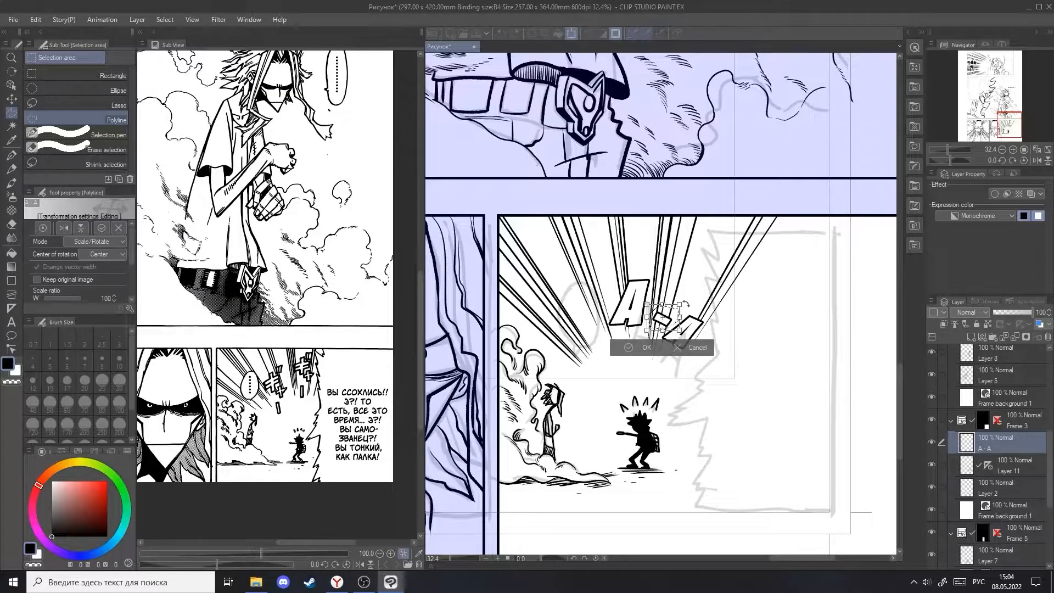
{"action": "left_click", "coordinate": [638, 348]}
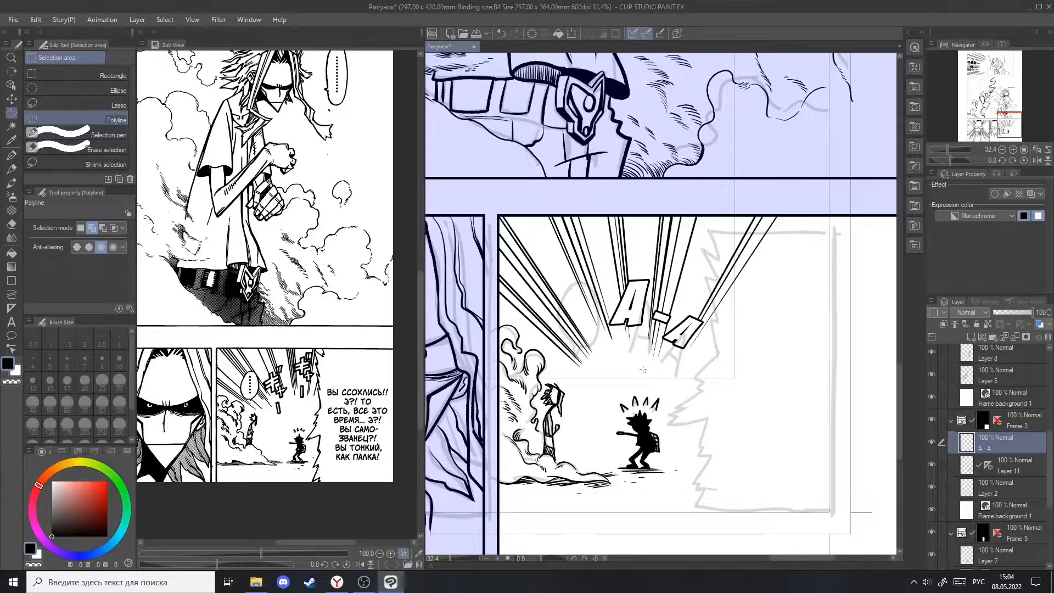
Apply a black border effect with an edge thickness of 10 to the rasterized "А - А" layer
{"action": "scroll", "coordinate": [643, 370], "scroll_direction": "down", "scroll_amount": 2}
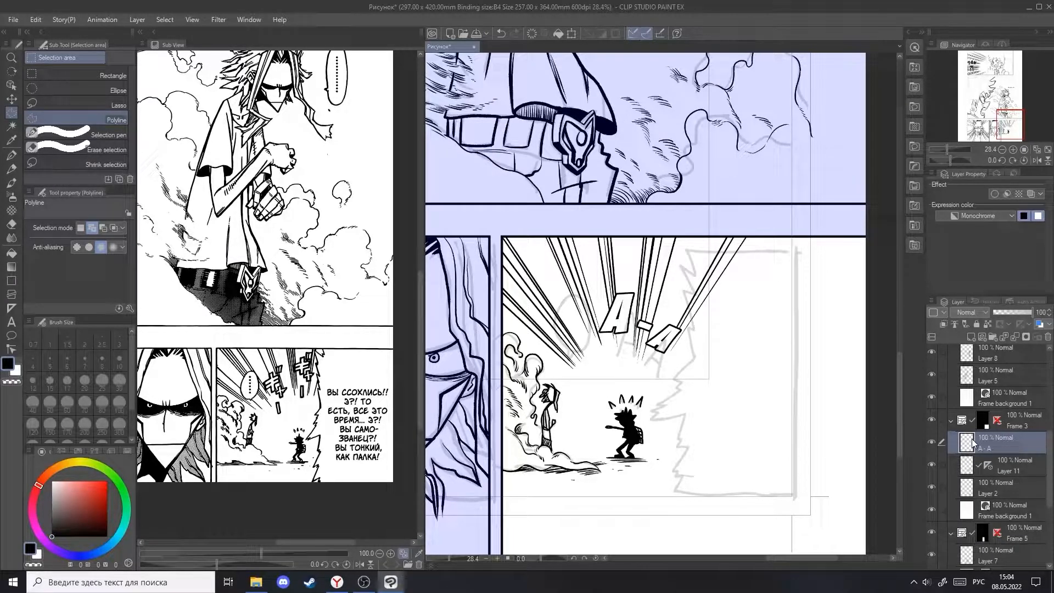
{"action": "left_click", "coordinate": [994, 191]}
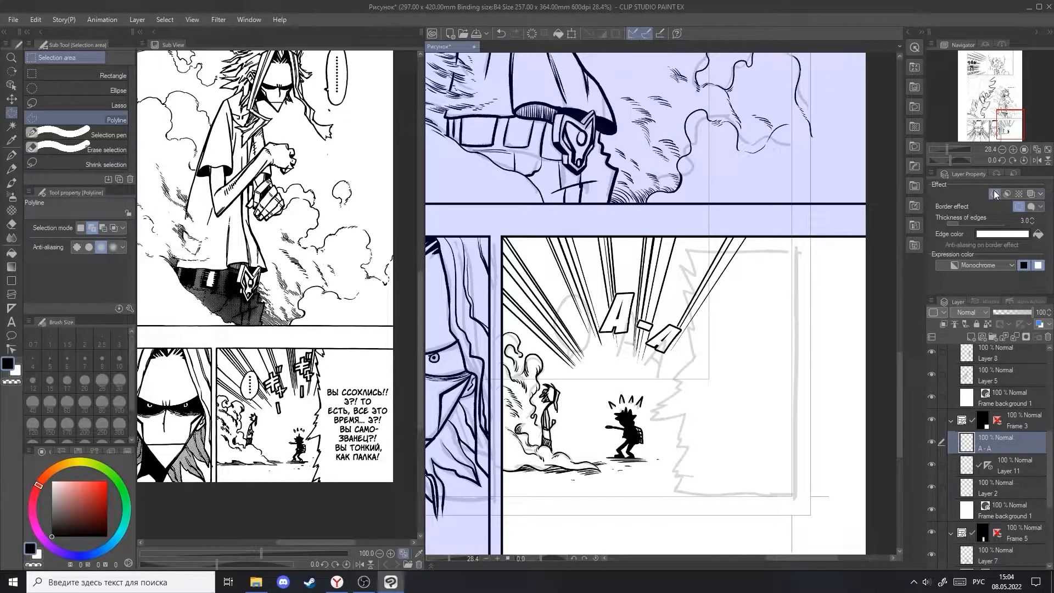
{"action": "left_click", "coordinate": [1017, 235]}
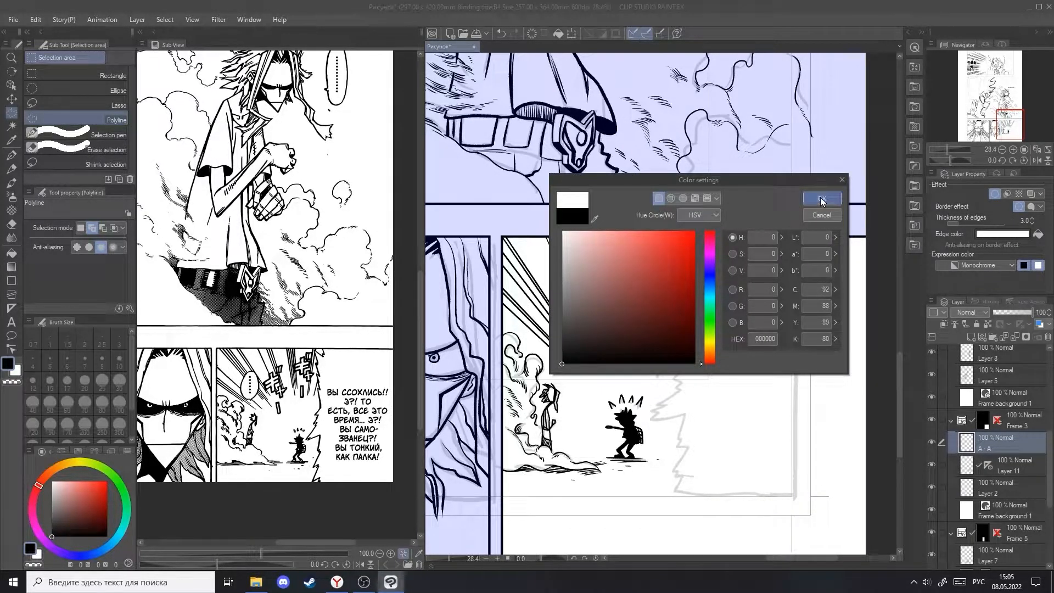
{"action": "left_click", "coordinate": [820, 198]}
{"action": "left_click", "coordinate": [1035, 219]}
{"action": "left_click", "coordinate": [1034, 220]}
{"action": "left_click", "coordinate": [1034, 220]}
{"action": "left_click", "coordinate": [1034, 219]}
{"action": "left_click", "coordinate": [1034, 219]}
{"action": "left_click", "coordinate": [1035, 219]}
{"action": "left_click", "coordinate": [1034, 220]}
{"action": "left_click", "coordinate": [1034, 220]}
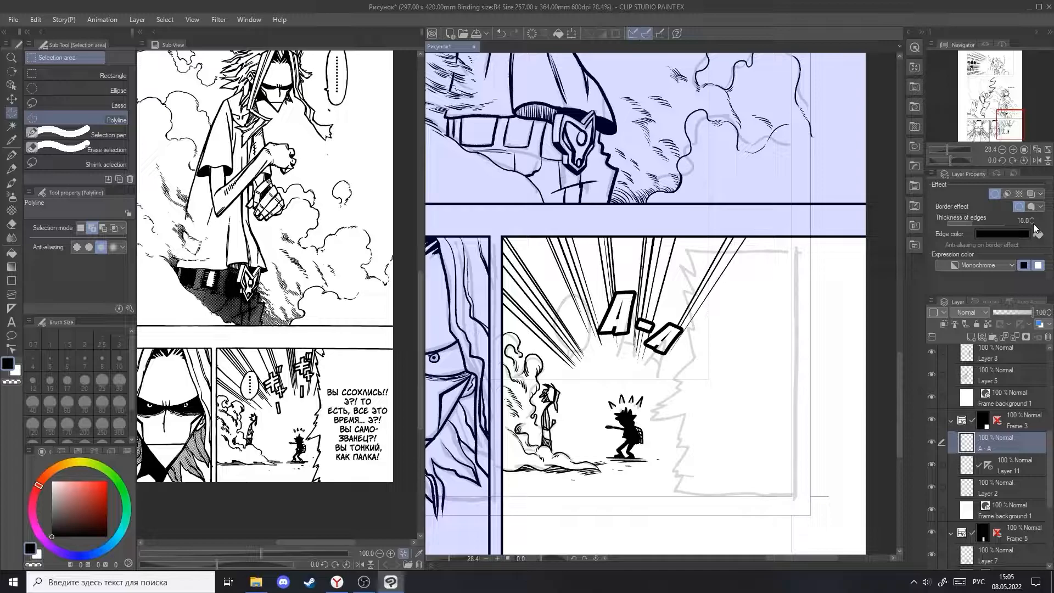
Fit the whole reference page in the sub view and select the faint sketch layer, Layer 3
{"action": "scroll", "coordinate": [747, 310], "scroll_direction": "down", "scroll_amount": 5}
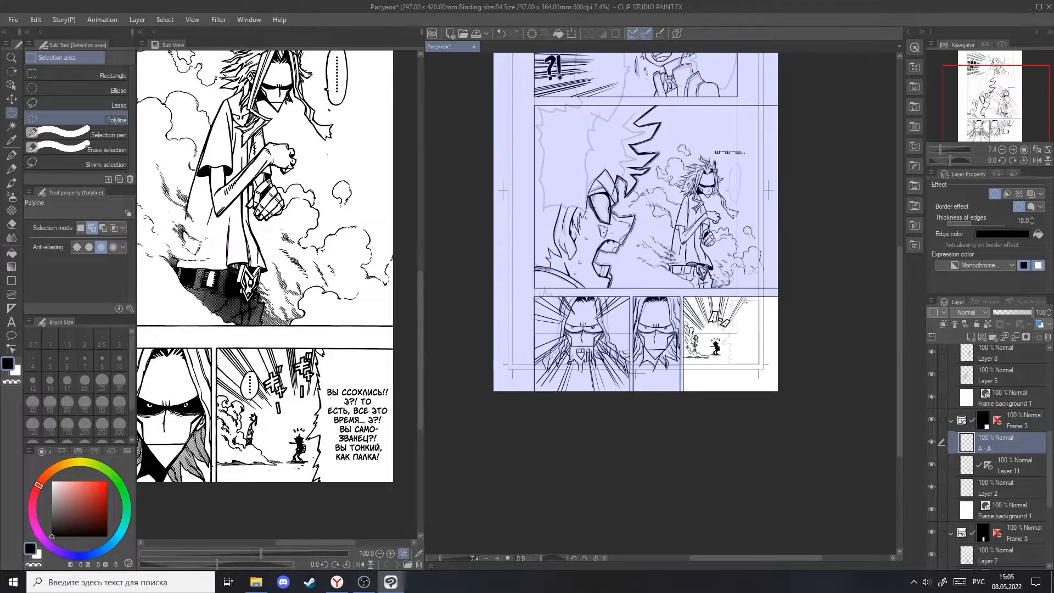
{"action": "scroll", "coordinate": [745, 304], "scroll_direction": "up", "scroll_amount": 1}
{"action": "left_click", "coordinate": [400, 551]}
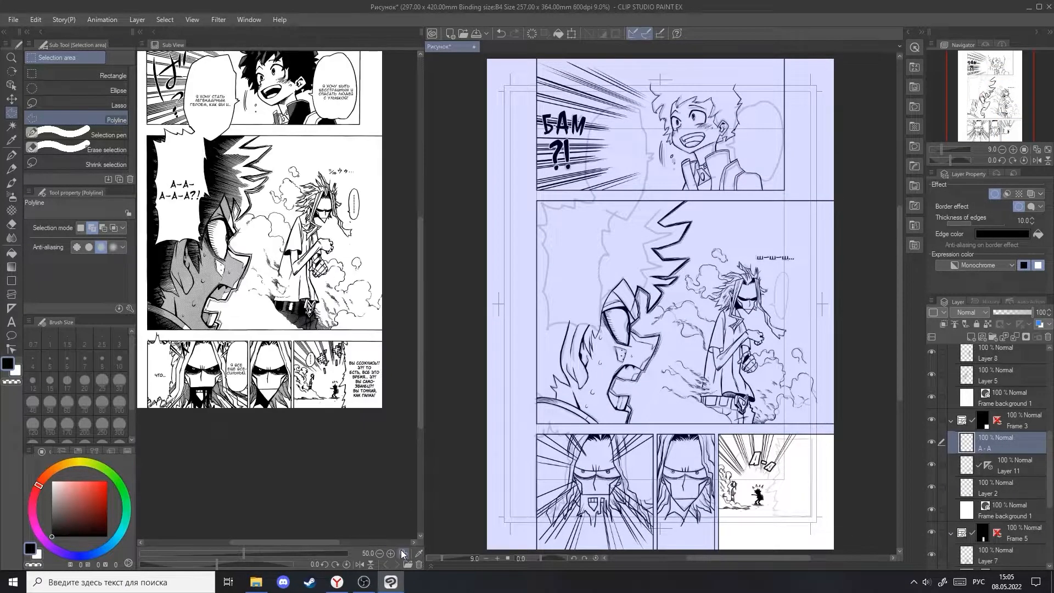
{"action": "scroll", "coordinate": [1001, 396], "scroll_direction": "down", "scroll_amount": 5}
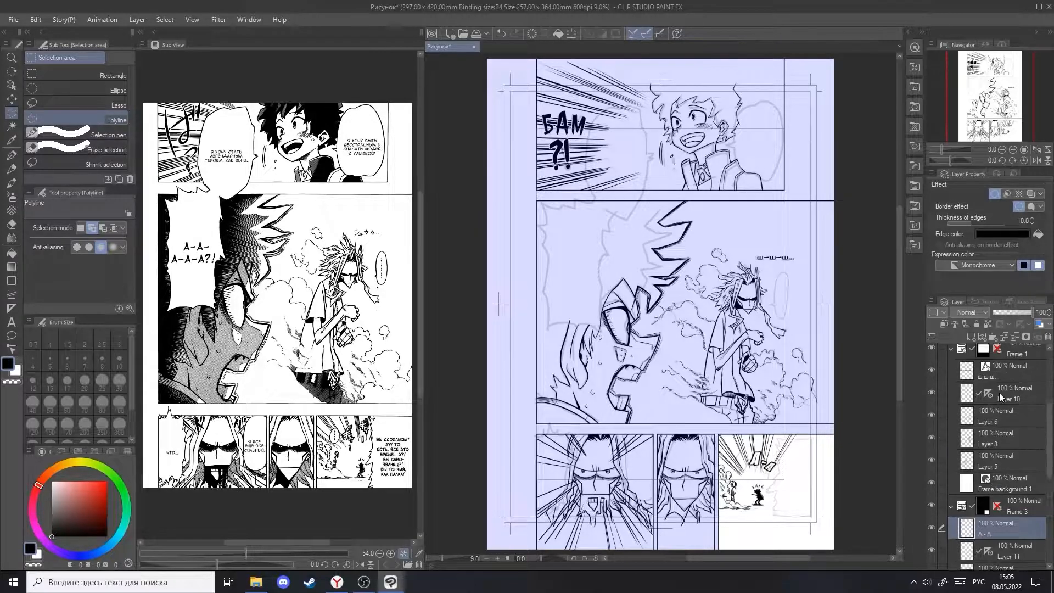
{"action": "left_click", "coordinate": [987, 360]}
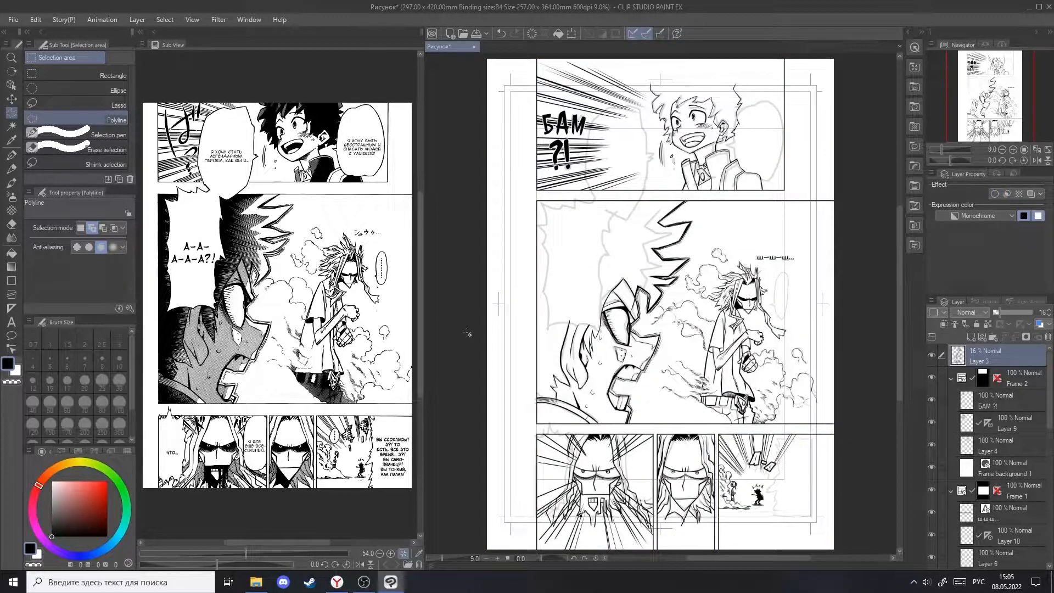